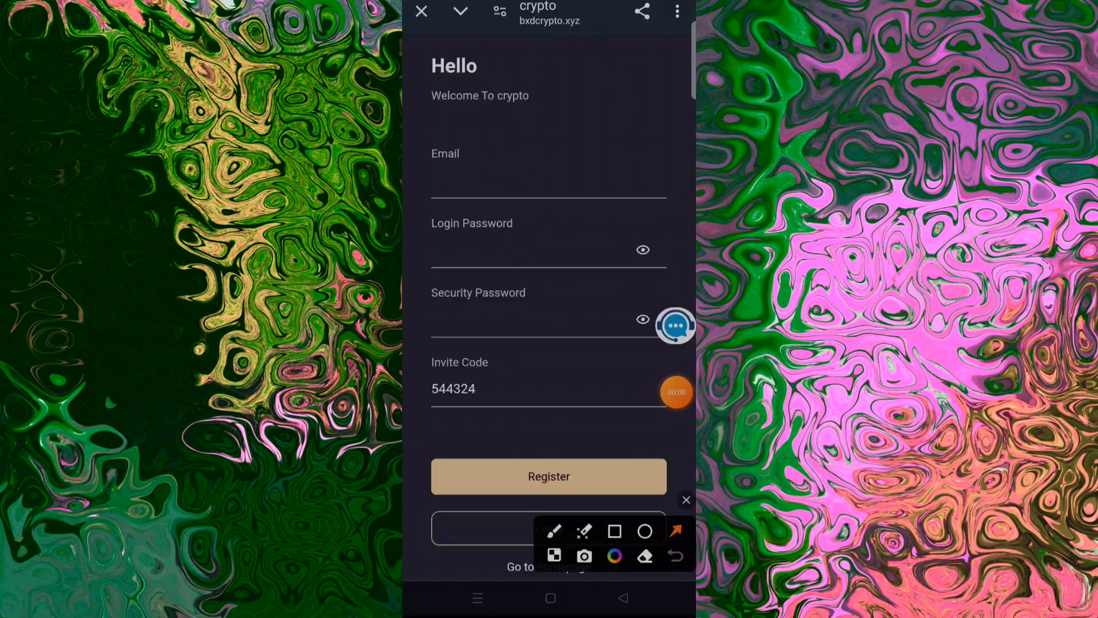
Draw an arrow pointing at the Email field on the registration form.
drag(537, 91, 459, 182)
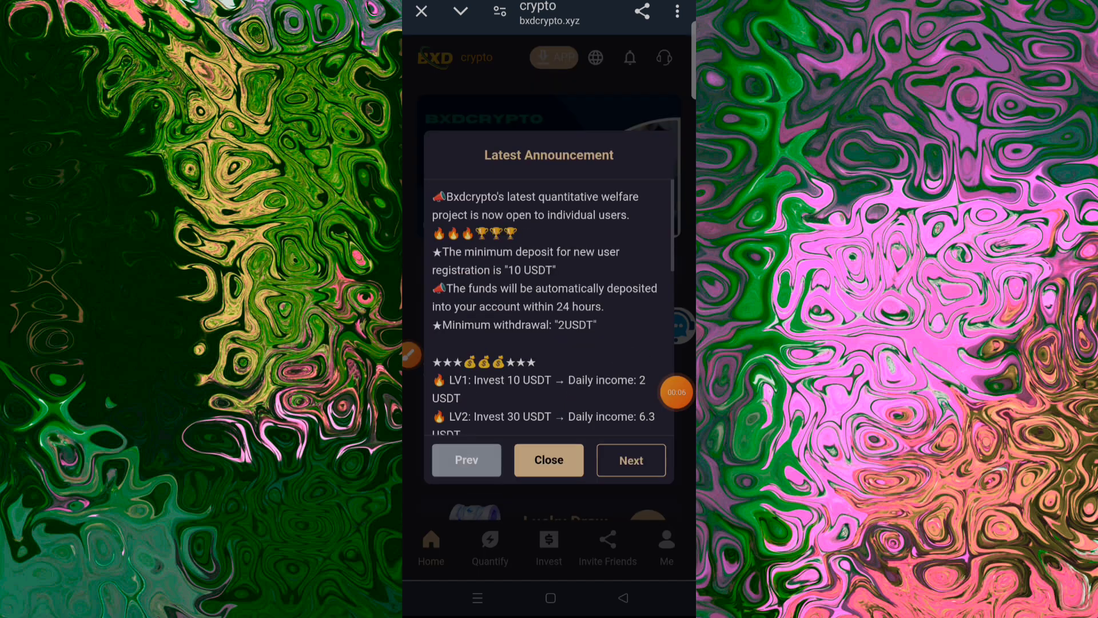
Annotate the announcement title, the 10 USDT minimum deposit and LV1's 2 USDT daily income.
mouse_move(474, 144)
mouse_down()
mouse_move(552, 169)
mouse_move(635, 170)
mouse_up()
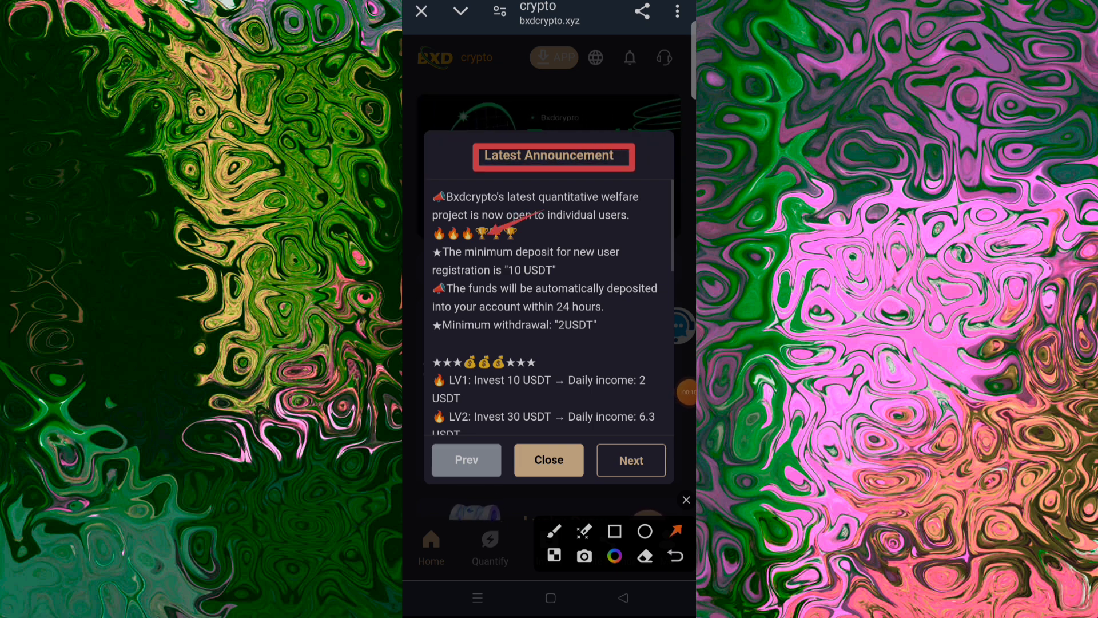
drag(515, 232, 527, 257)
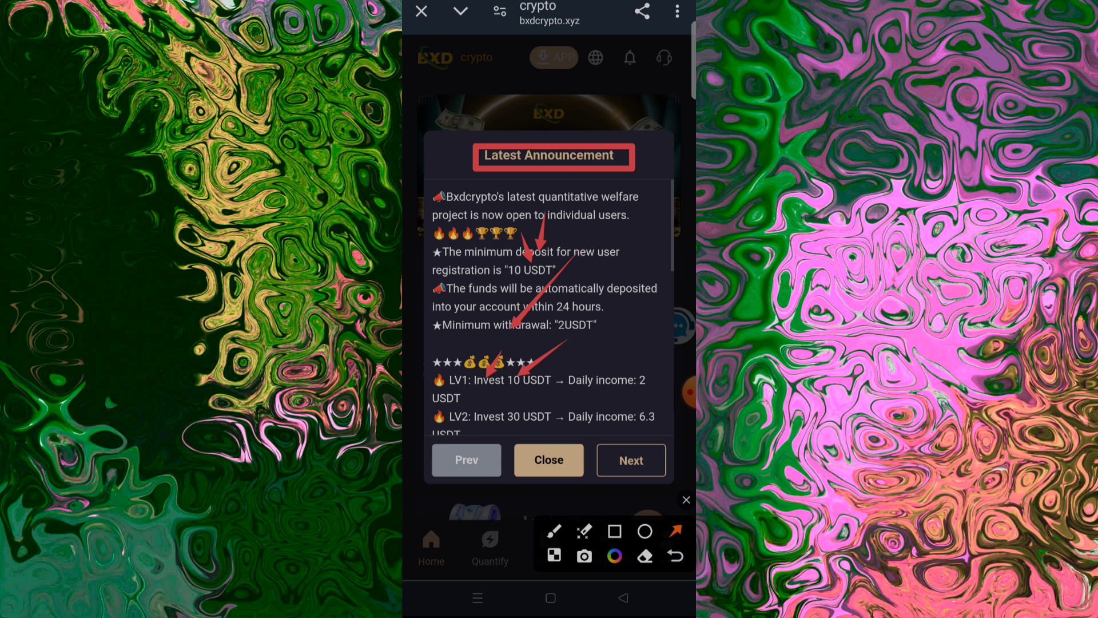
drag(570, 343, 627, 376)
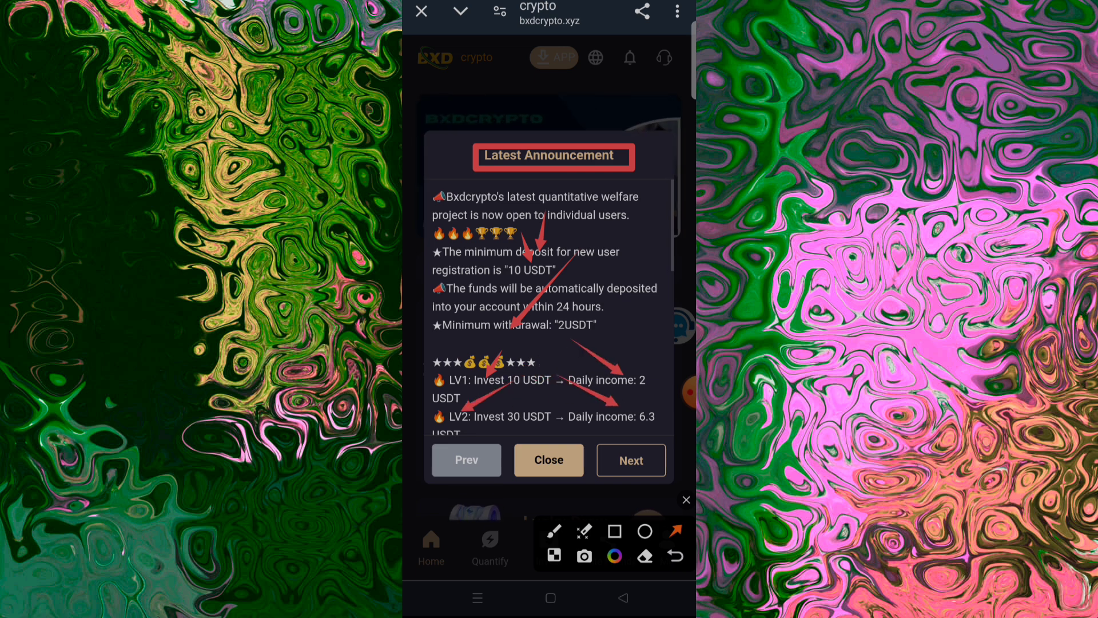
click(685, 499)
scroll(549, 309, down, 5)
scroll(549, 309, down, 5)
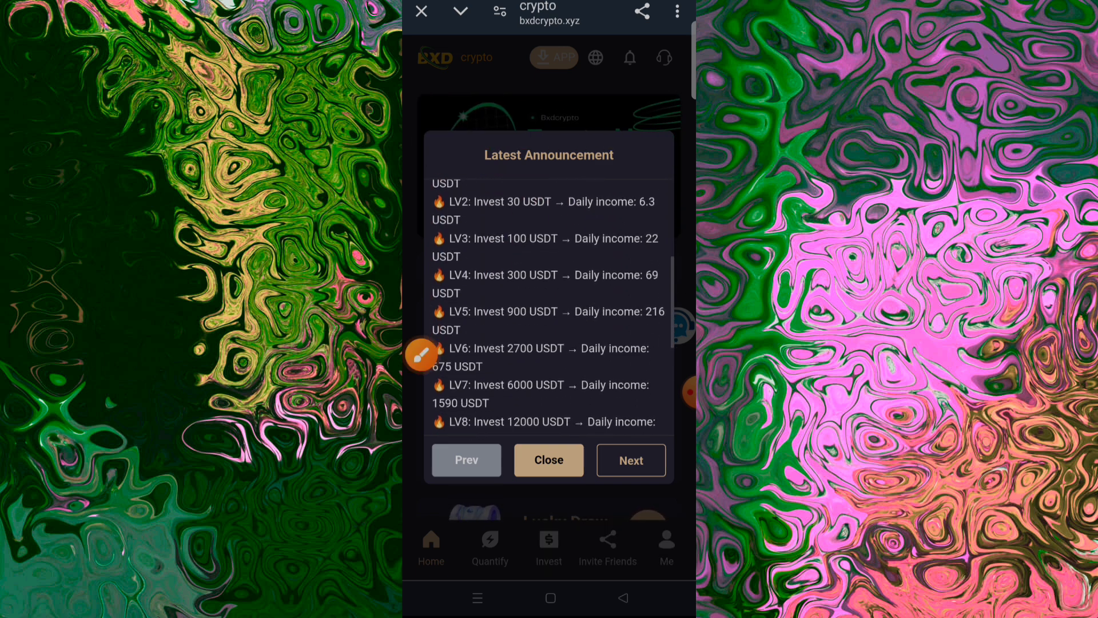
scroll(550, 309, down, 3)
Mark the LV3, LV5, LV6, LV7 and LV9 investment lines with arrows.
click(420, 353)
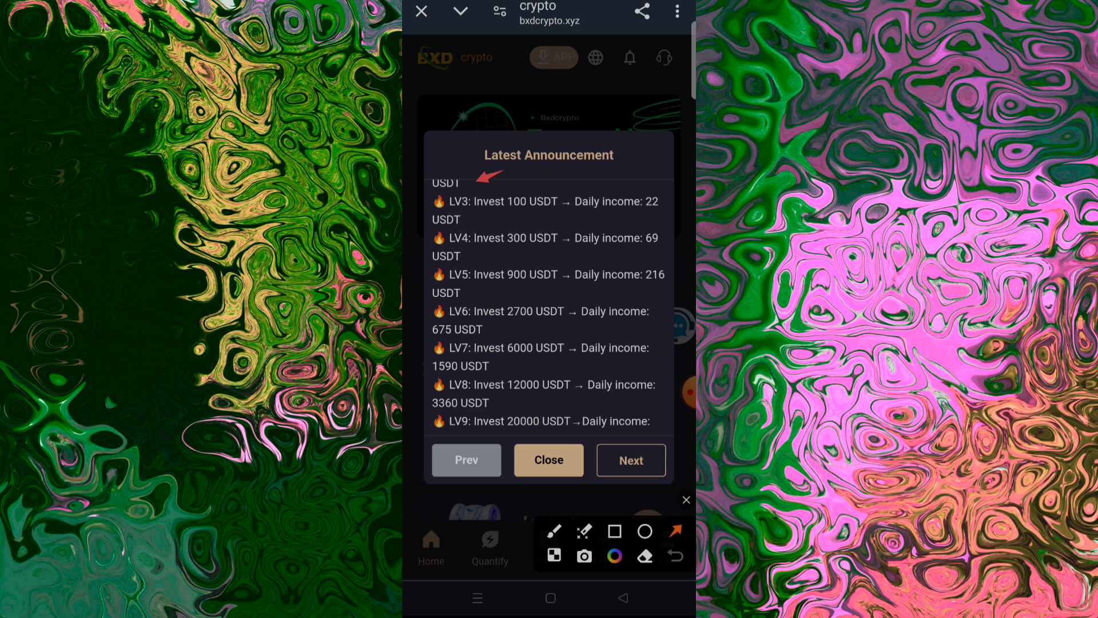
drag(501, 172, 467, 197)
drag(559, 169, 541, 194)
drag(609, 165, 601, 175)
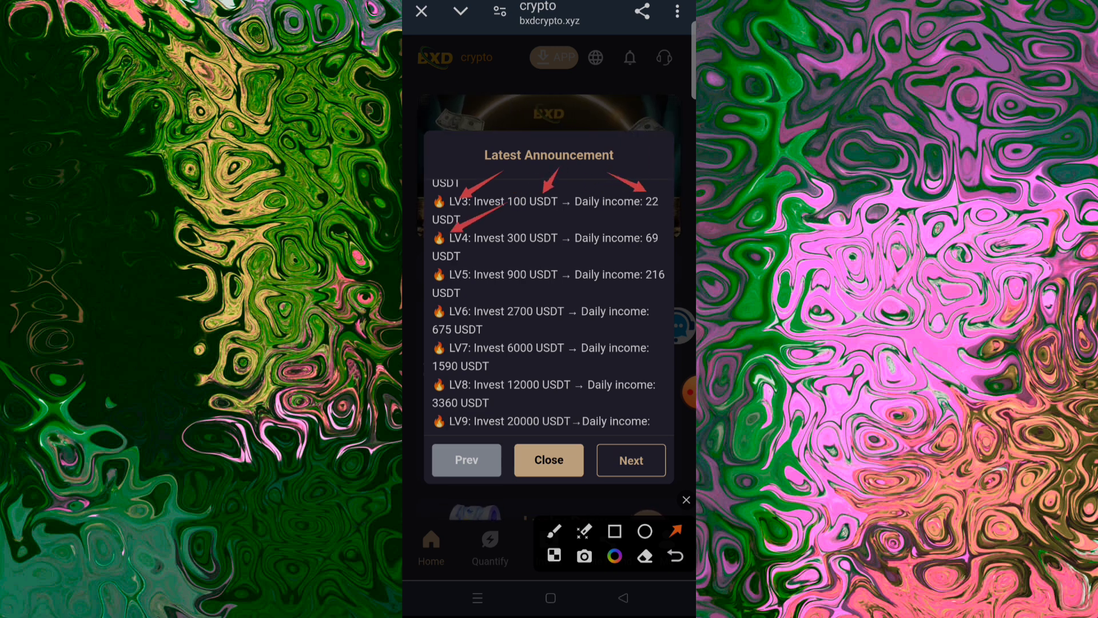
drag(609, 215, 467, 261)
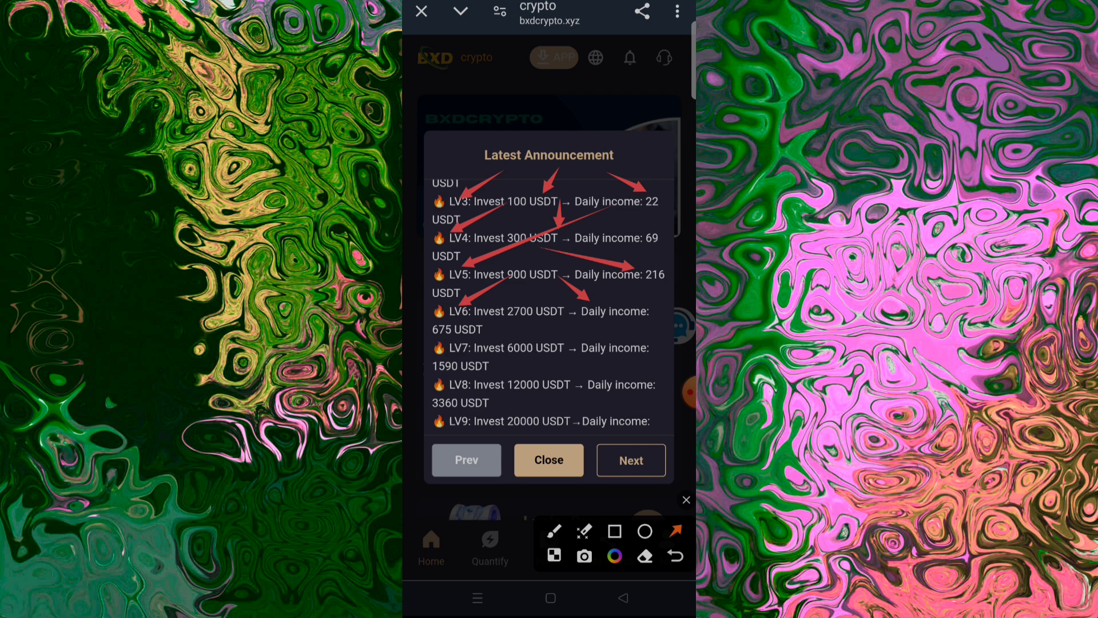
drag(545, 283, 458, 326)
drag(534, 320, 488, 339)
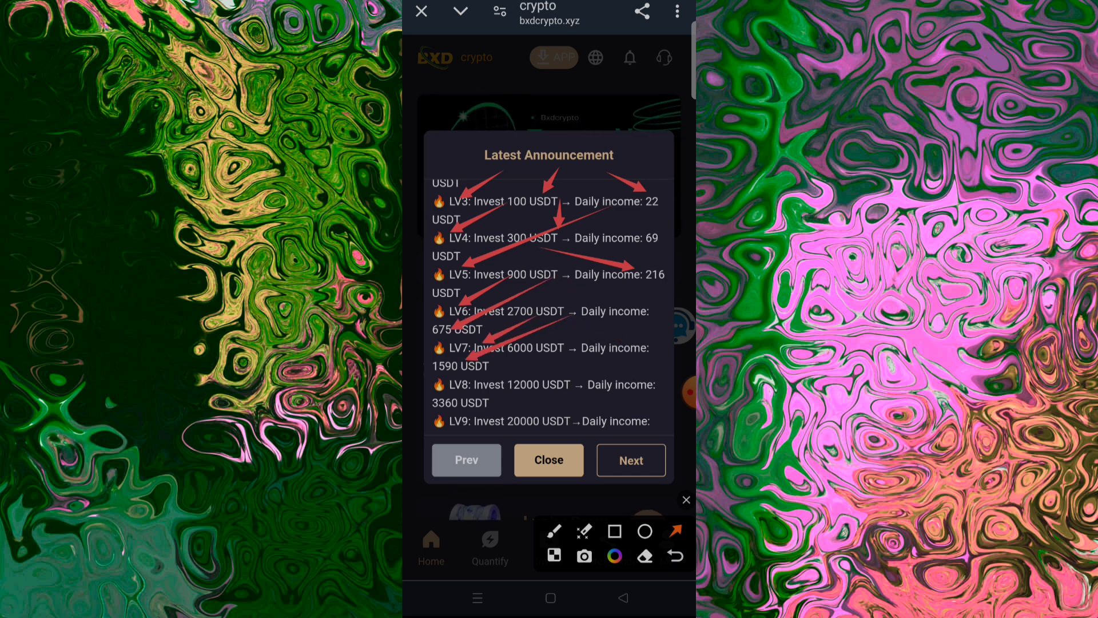
drag(576, 360, 498, 422)
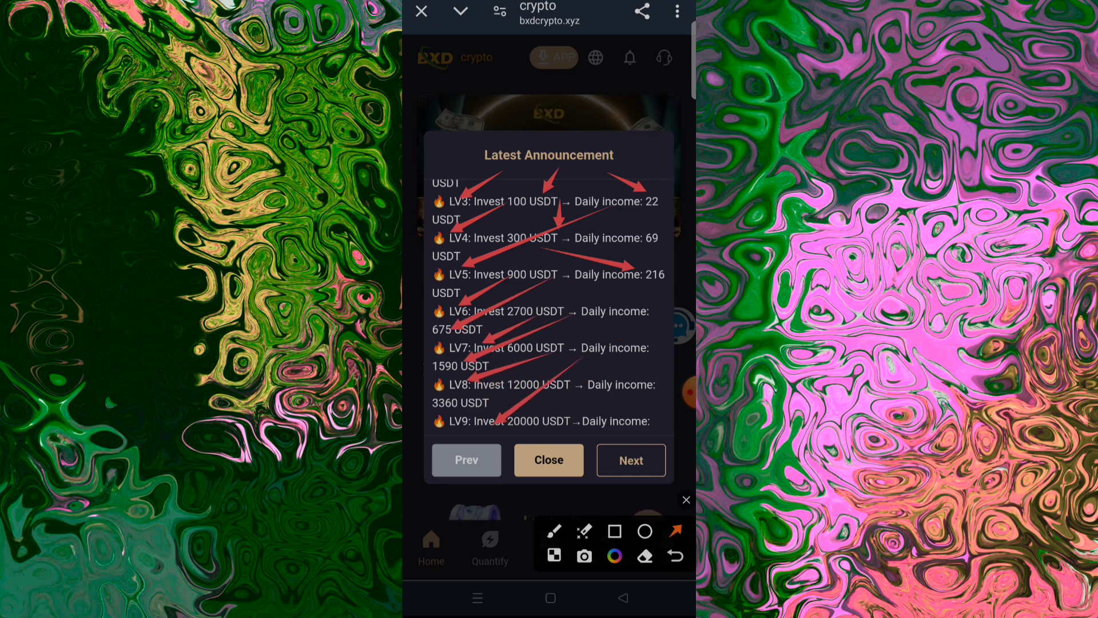
click(685, 499)
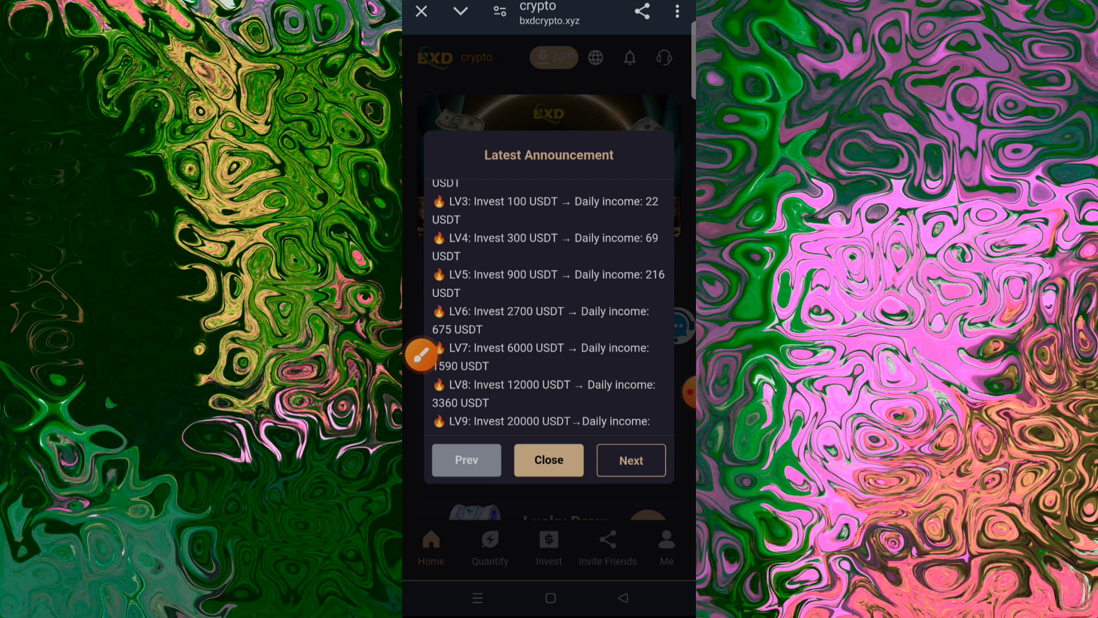
scroll(549, 301, down, 5)
Box the registration and support links, then arrow the 1000 USDT commission example.
click(420, 354)
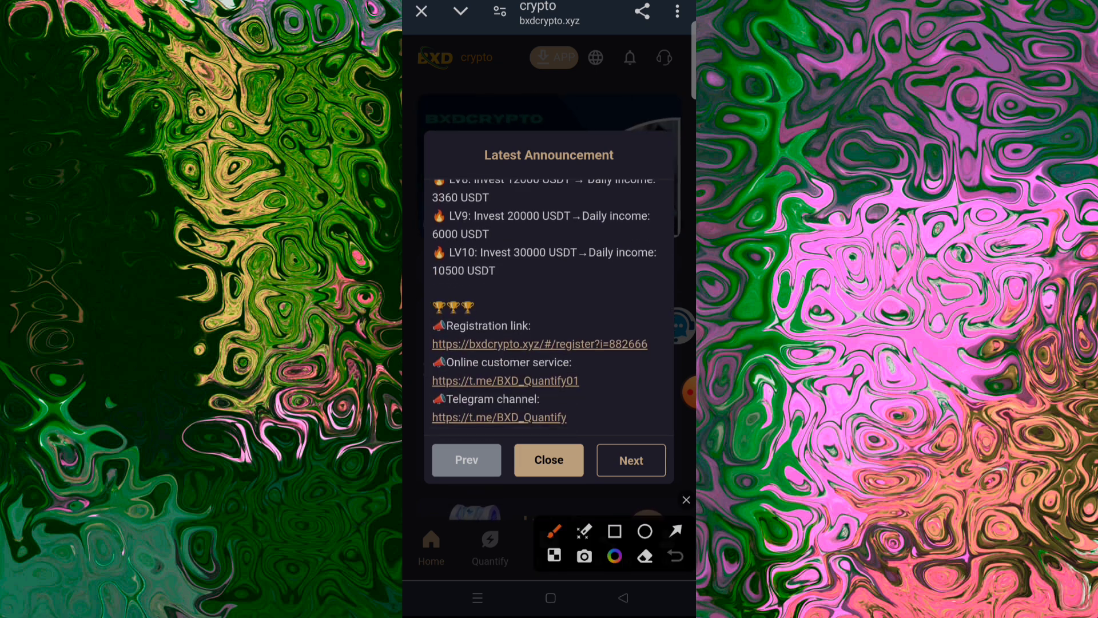
drag(429, 296, 666, 432)
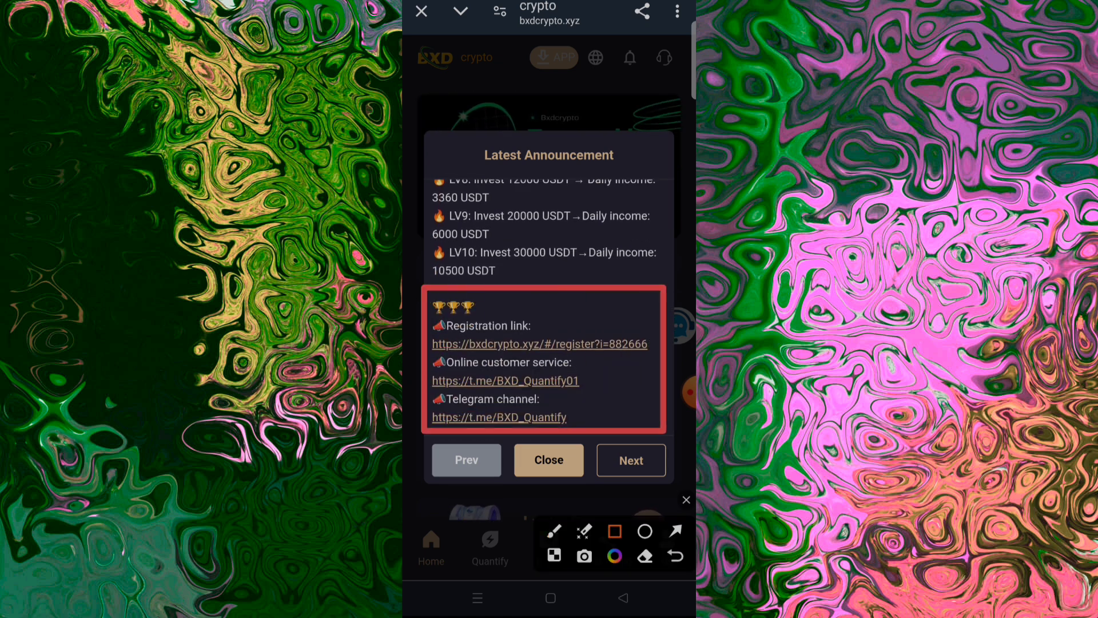
click(685, 499)
click(630, 460)
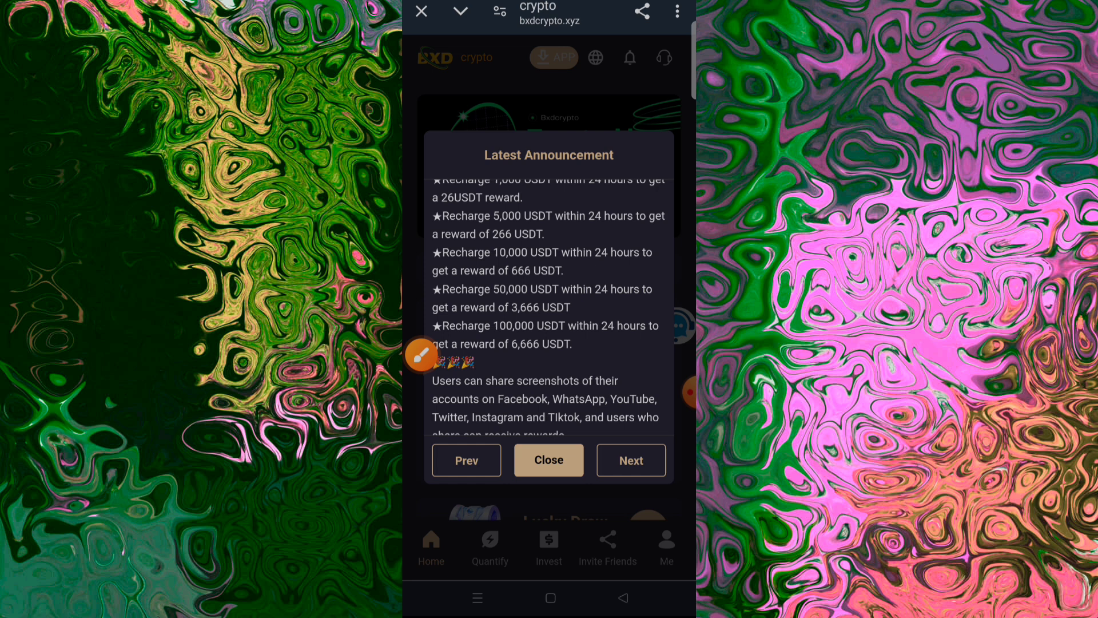
click(630, 459)
click(421, 355)
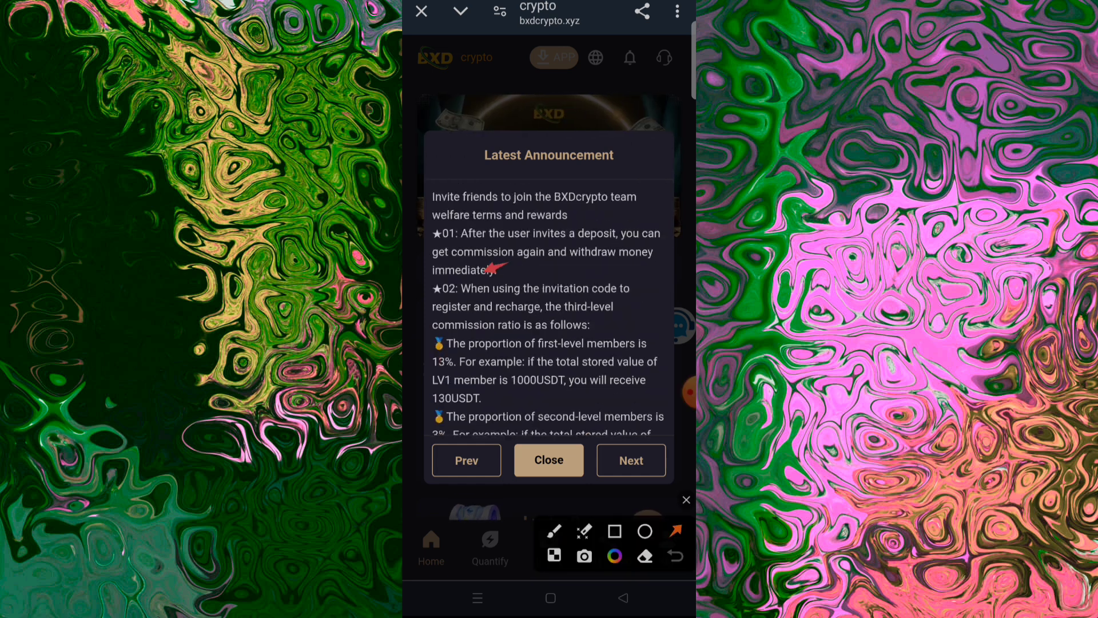
drag(540, 283, 519, 373)
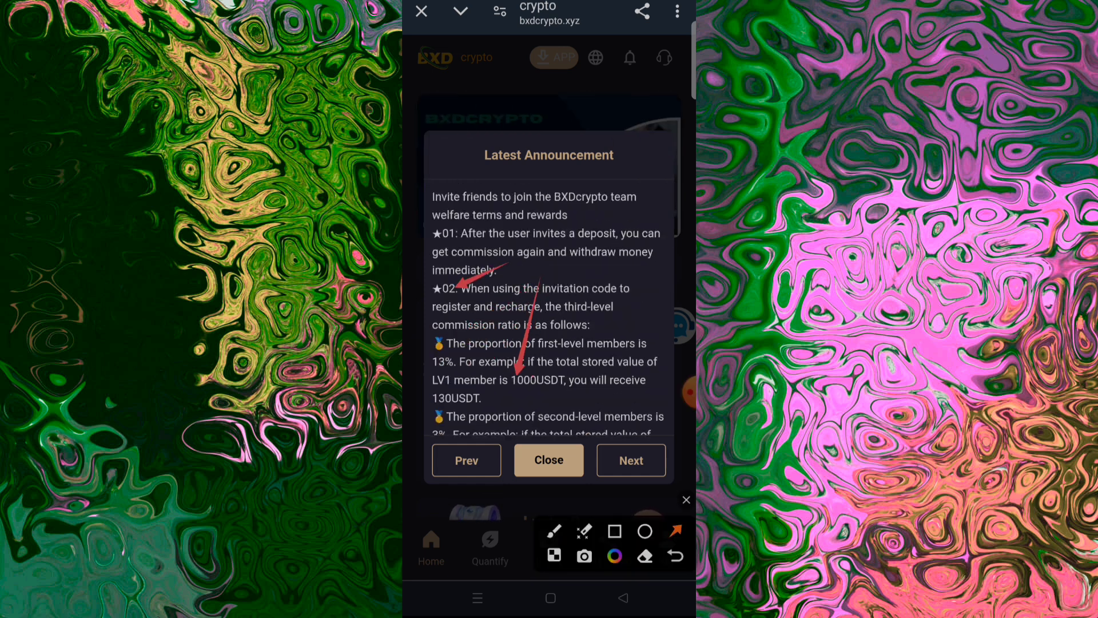
click(686, 499)
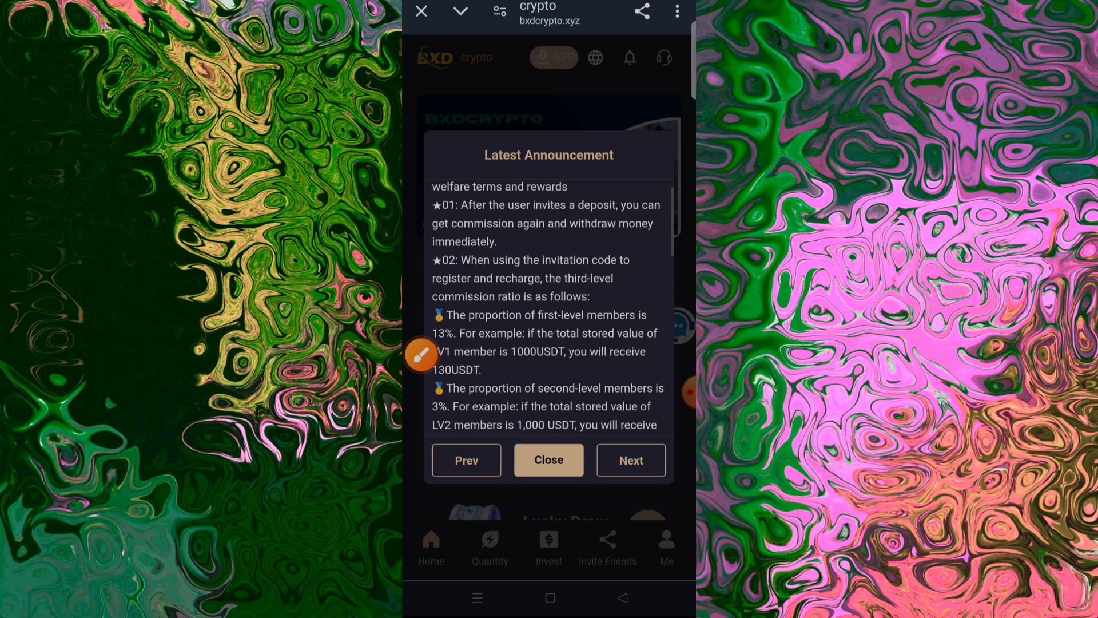
scroll(550, 326, down, 5)
scroll(550, 326, down, 5)
scroll(549, 327, down, 3)
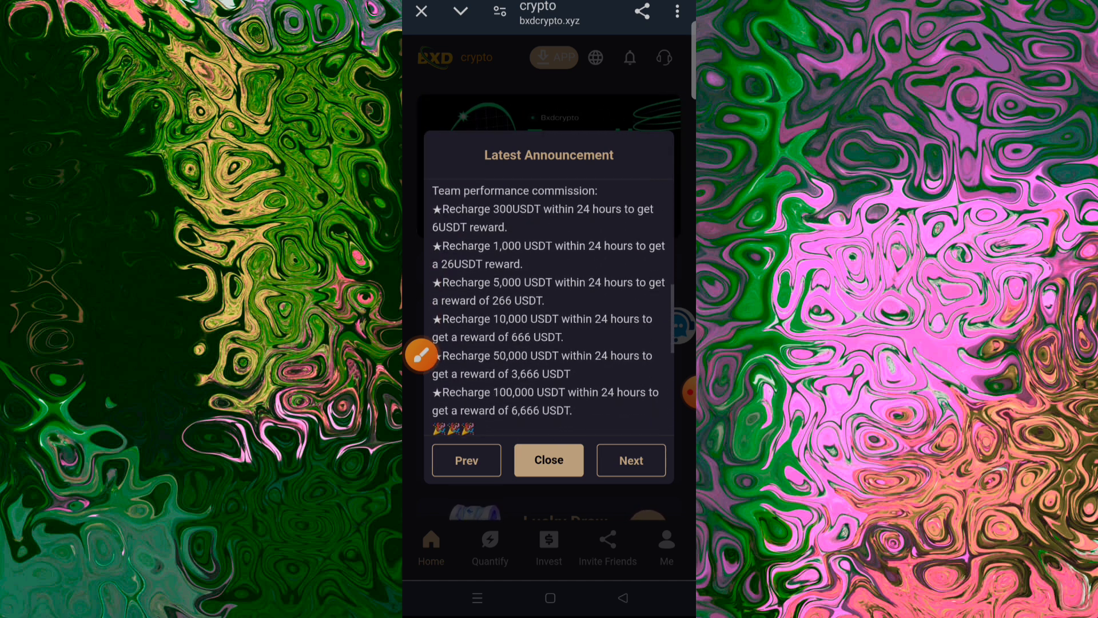
Mark the 300, 1,000, 10,000 and 50,000 USDT recharge reward lines.
click(420, 354)
drag(509, 180, 463, 206)
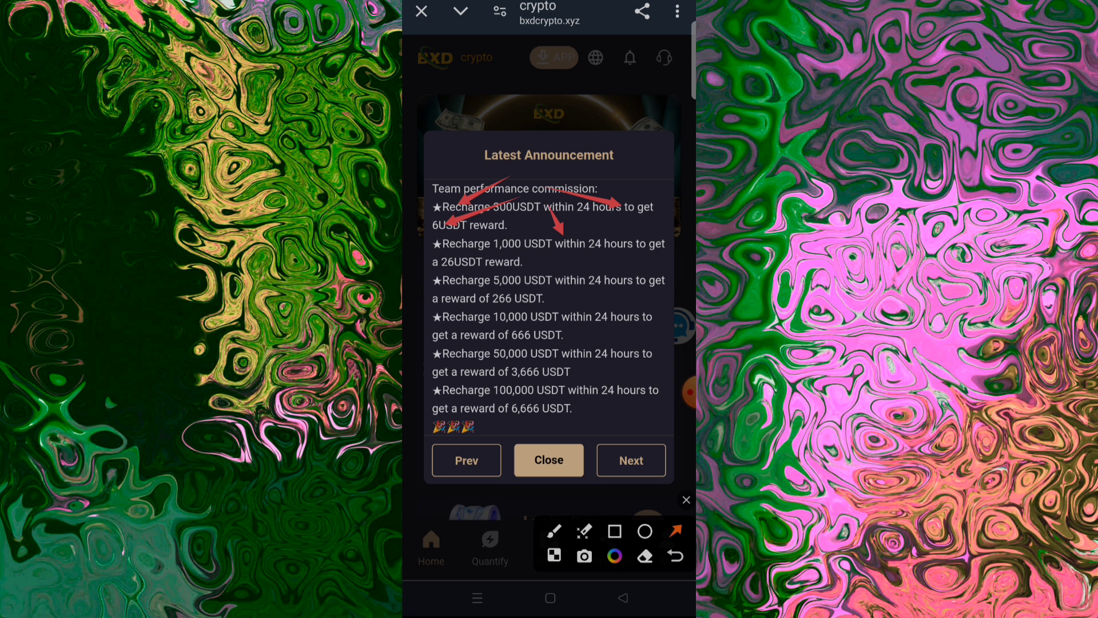
drag(558, 224, 601, 238)
drag(484, 247, 459, 261)
drag(542, 249, 499, 268)
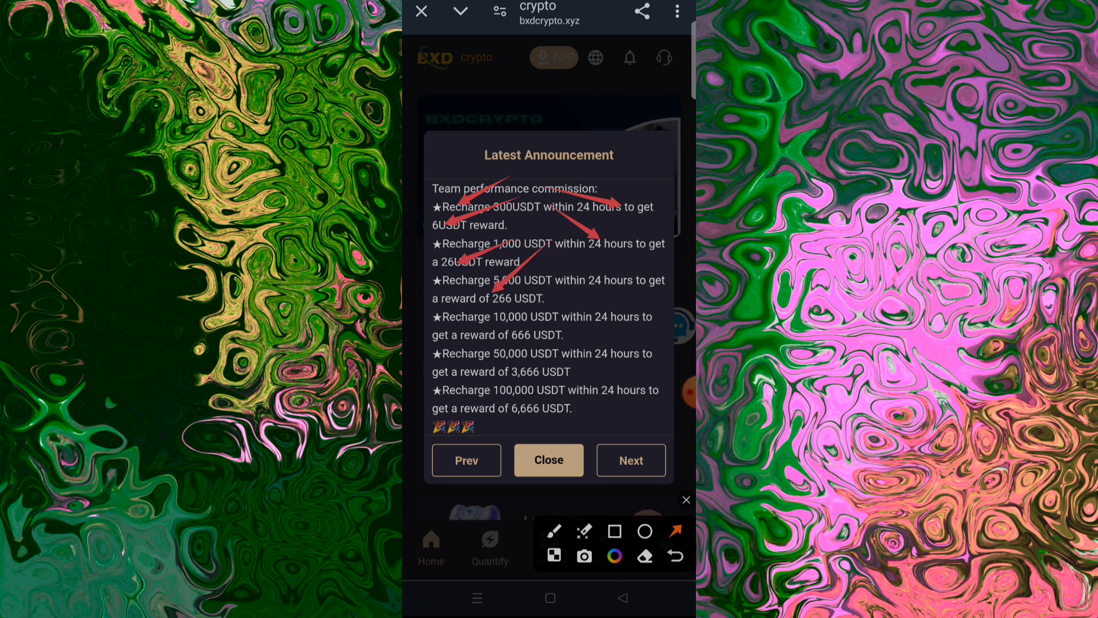
drag(549, 296, 491, 326)
drag(566, 330, 600, 354)
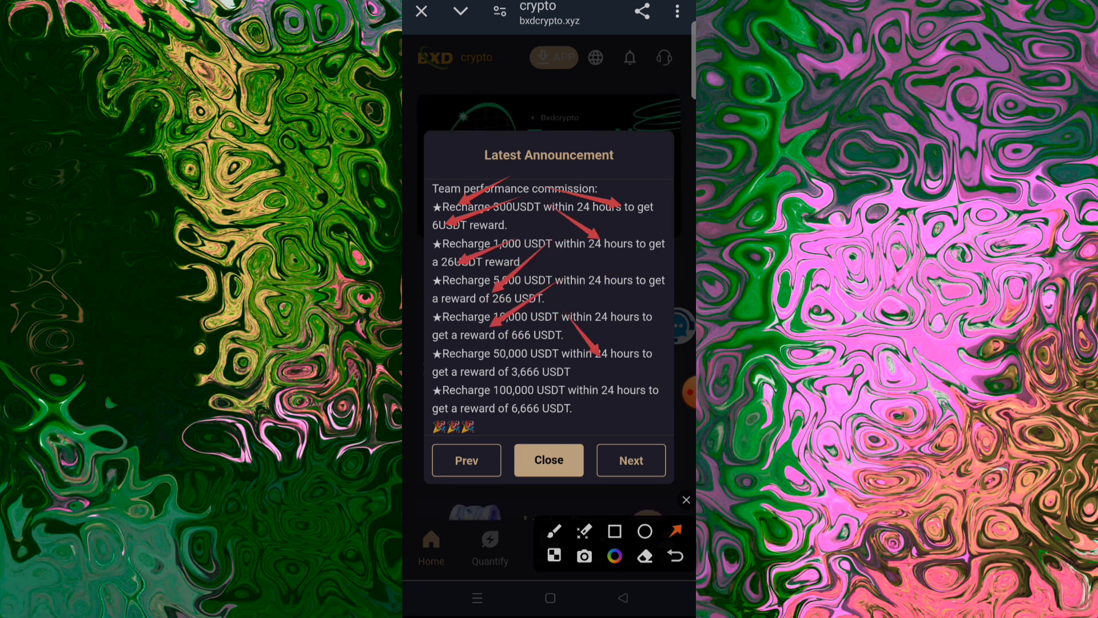
drag(501, 365, 571, 386)
click(686, 499)
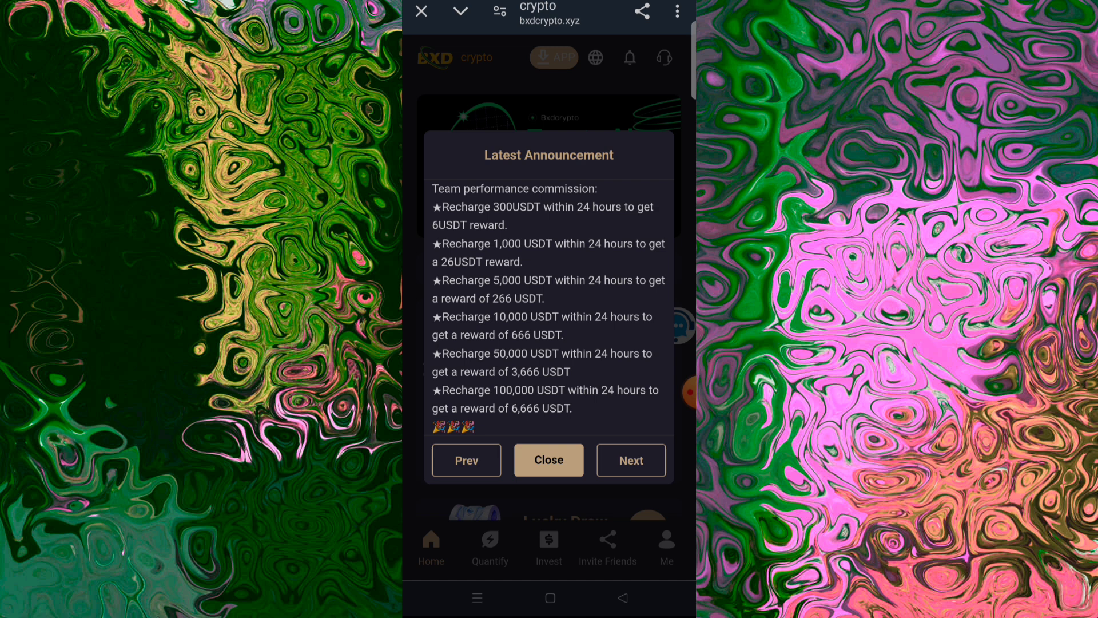
scroll(549, 309, down, 4)
scroll(549, 309, down, 4)
scroll(549, 309, down, 2)
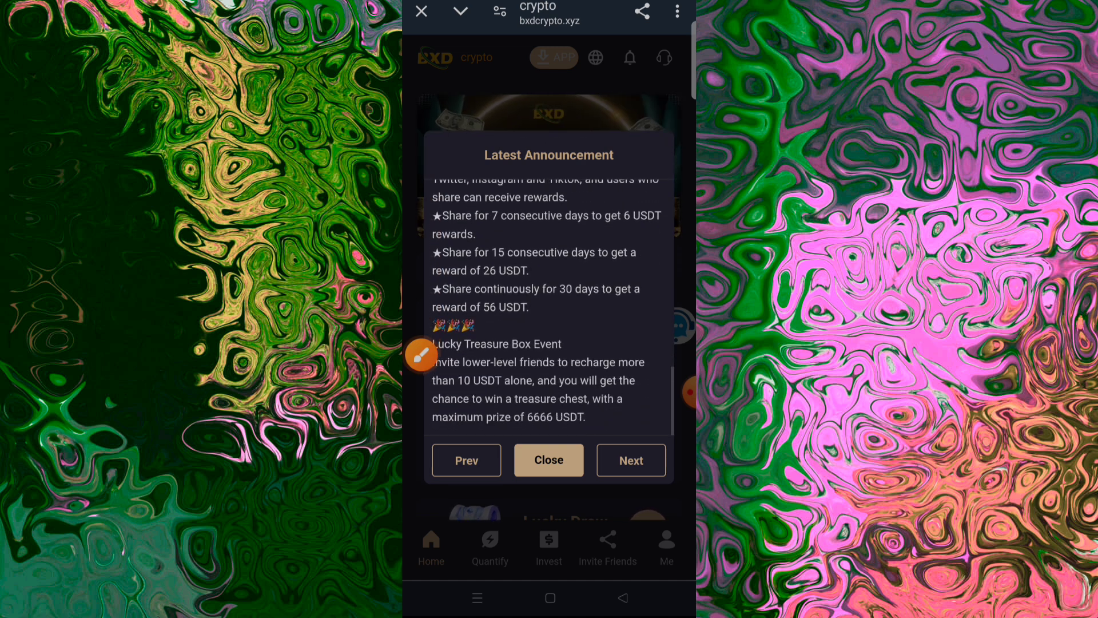
Advance to the company certificate page and point an arrow at its company details.
click(631, 459)
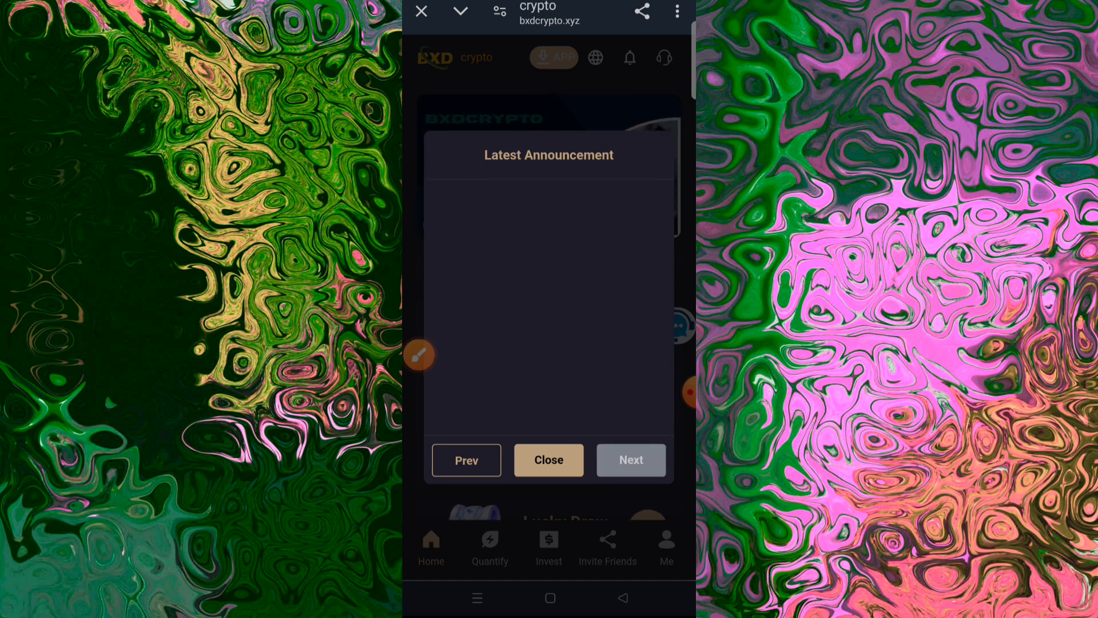
click(412, 355)
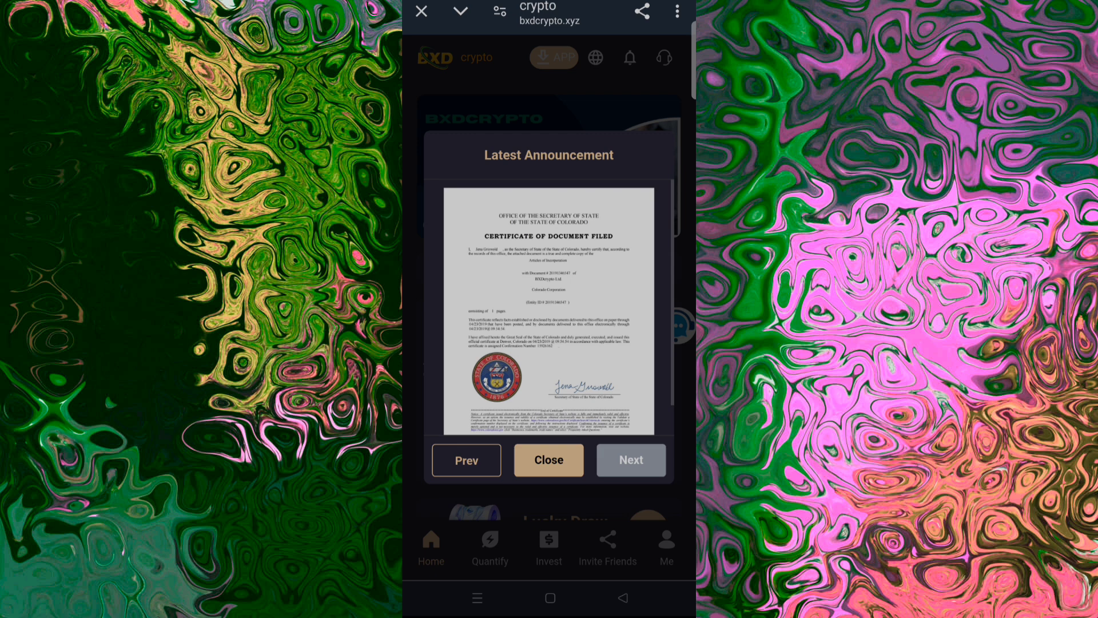
drag(540, 296, 515, 314)
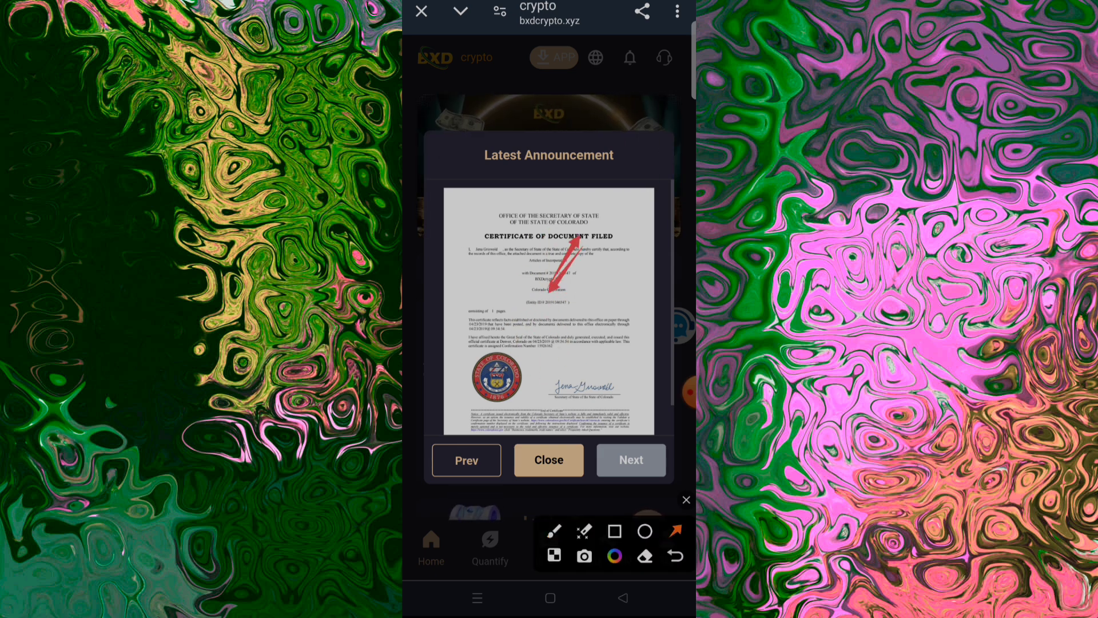
click(687, 500)
scroll(550, 309, down, 1)
Close the announcement popup and mark a spot on the home page.
click(548, 460)
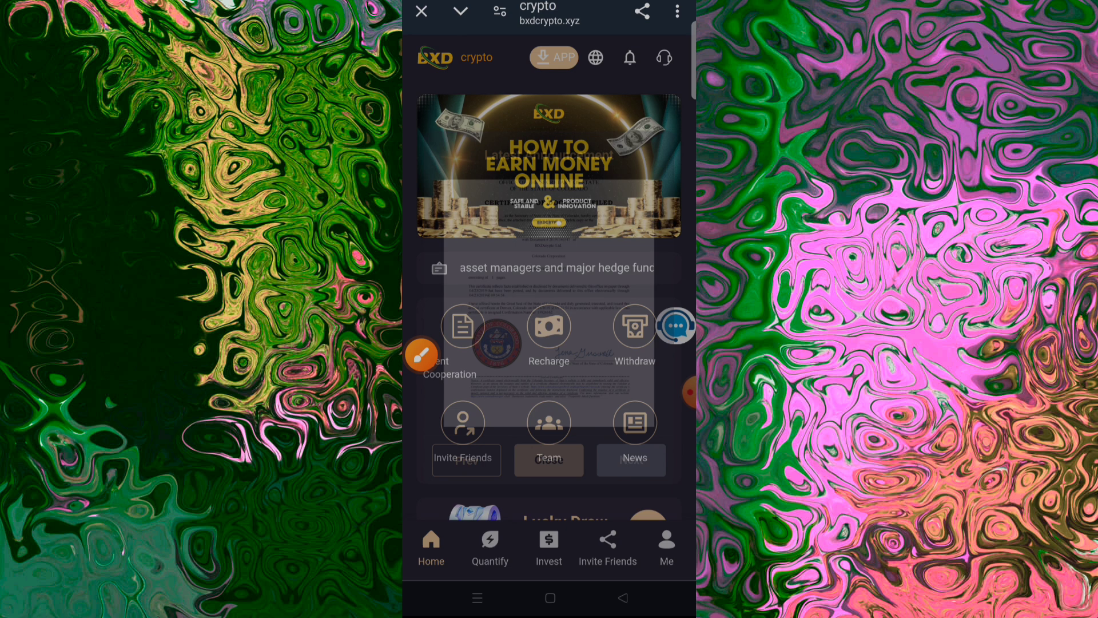
click(420, 355)
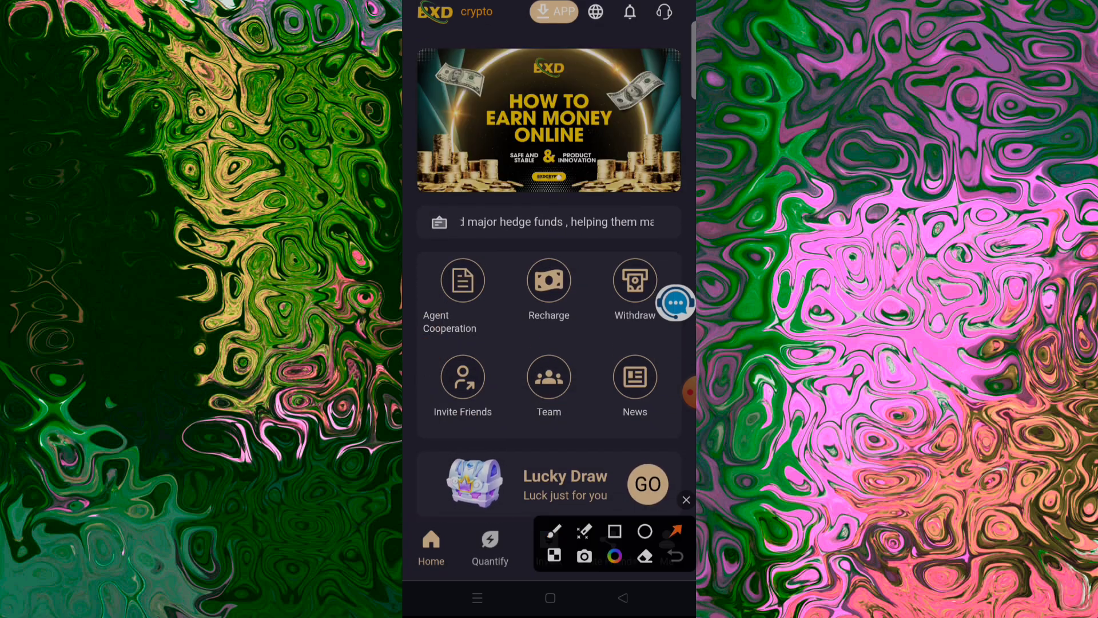
drag(455, 270, 470, 287)
click(687, 499)
Read the Agent Cooperation page, annotating its header, and return home.
click(462, 292)
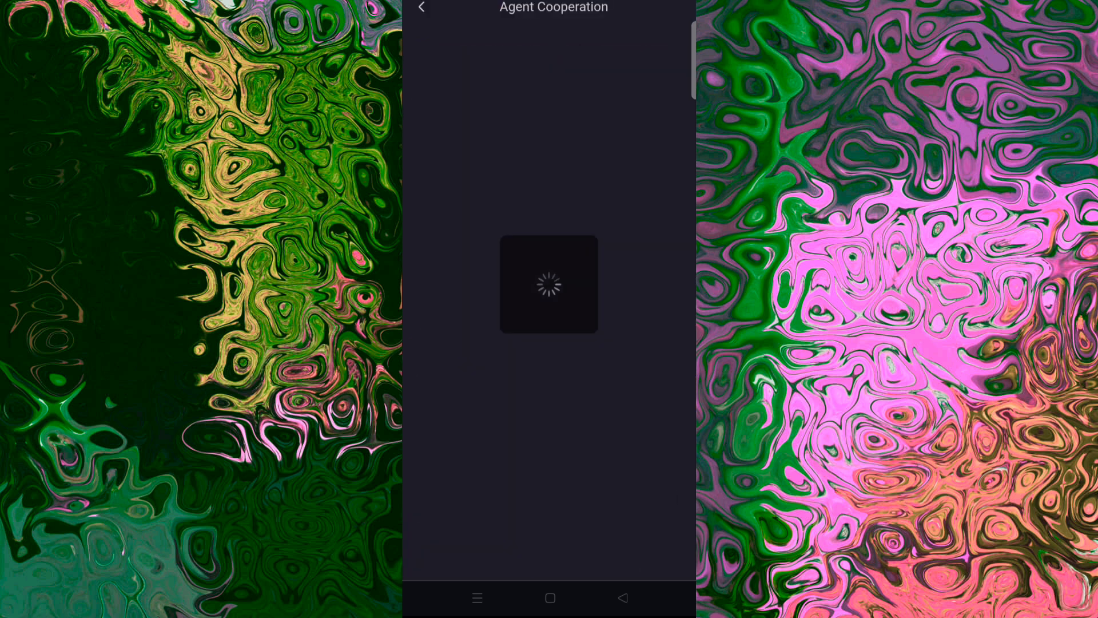
click(421, 355)
click(614, 531)
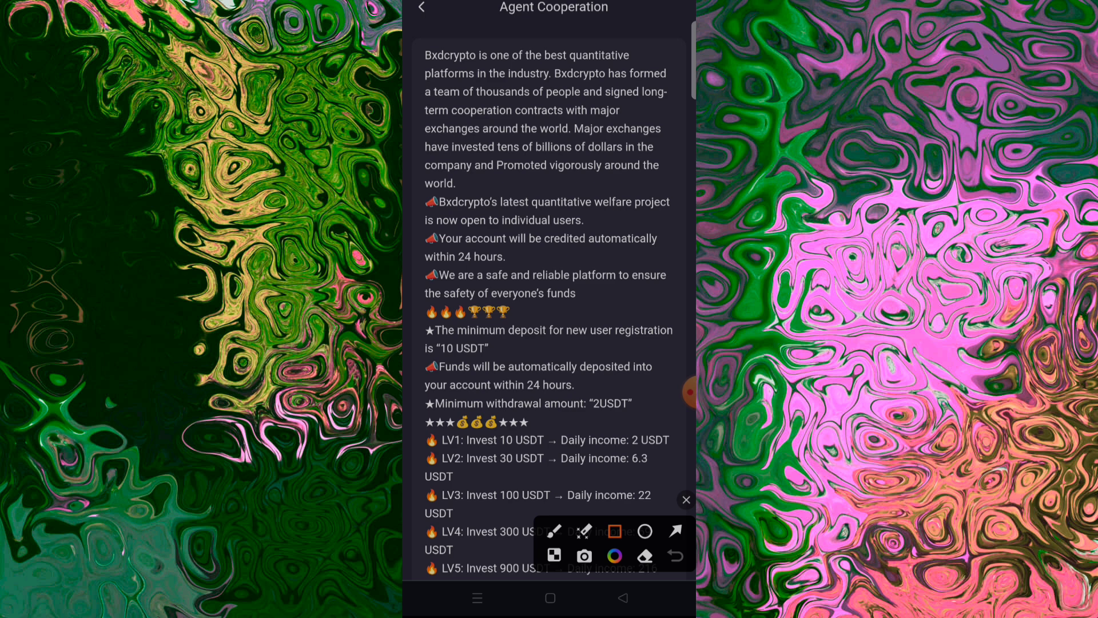
drag(487, 4, 626, 26)
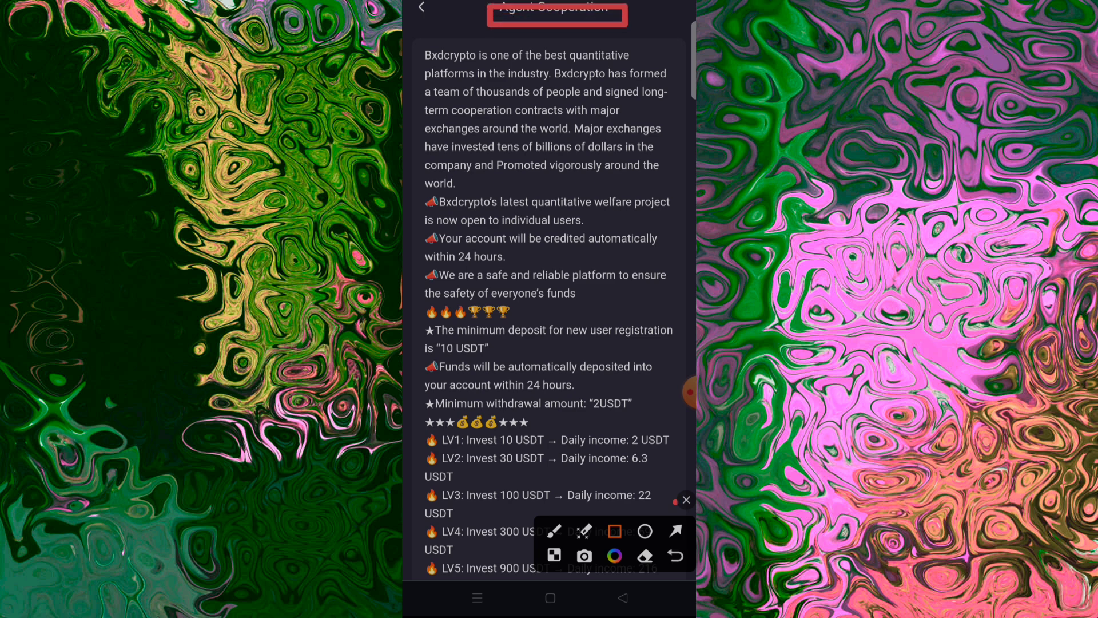
click(686, 499)
scroll(549, 343, down, 10)
scroll(549, 343, down, 10)
scroll(549, 344, down, 8)
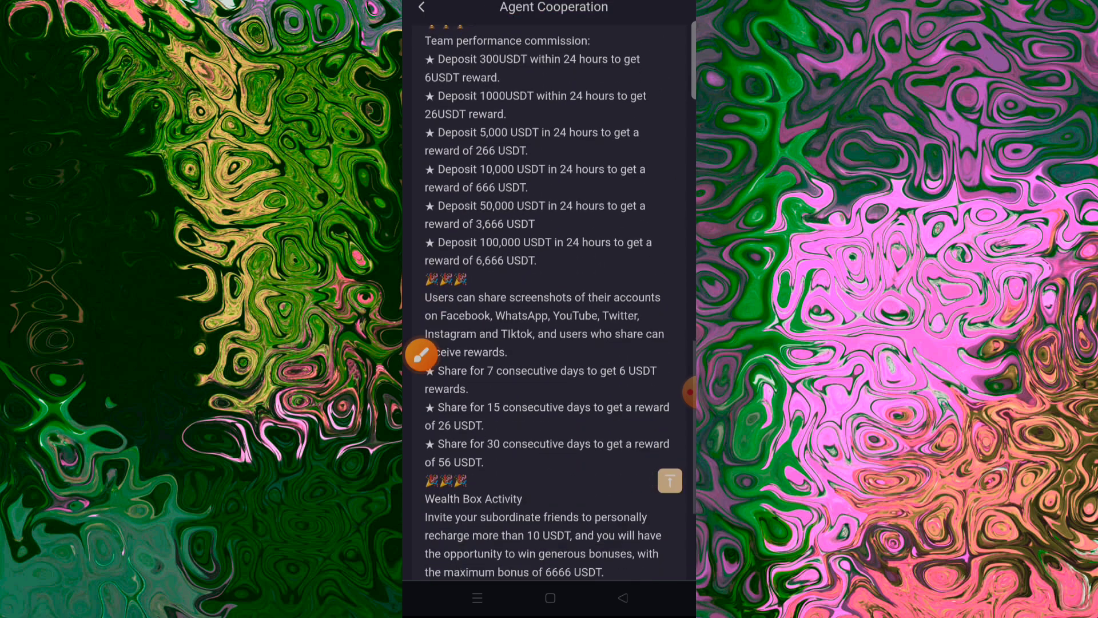
scroll(549, 343, down, 5)
click(421, 8)
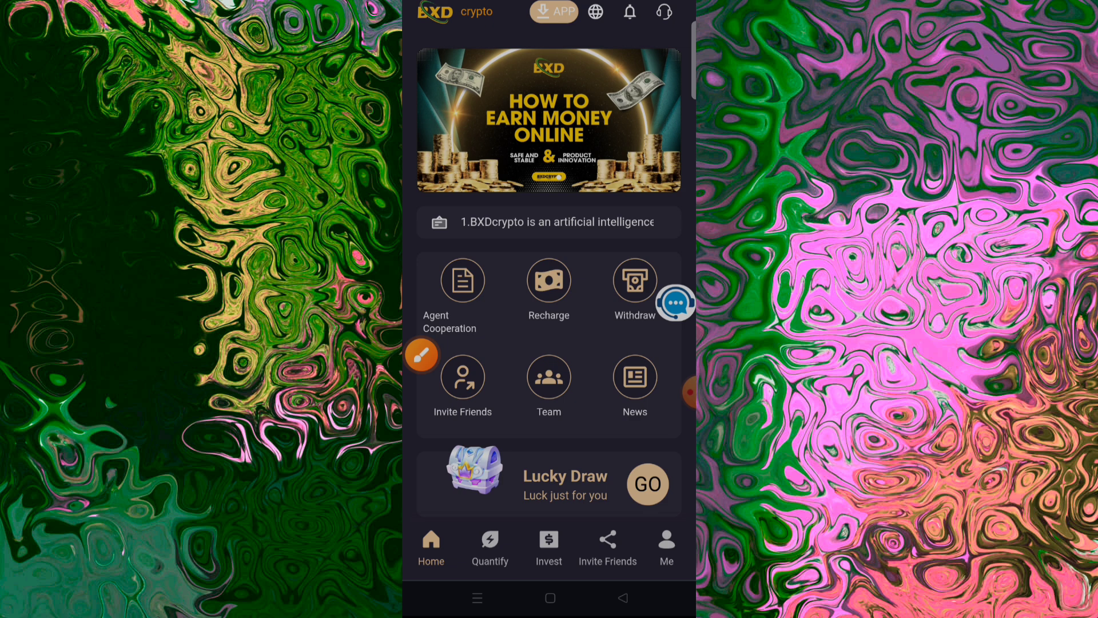
scroll(550, 344, down, 5)
scroll(550, 343, down, 2)
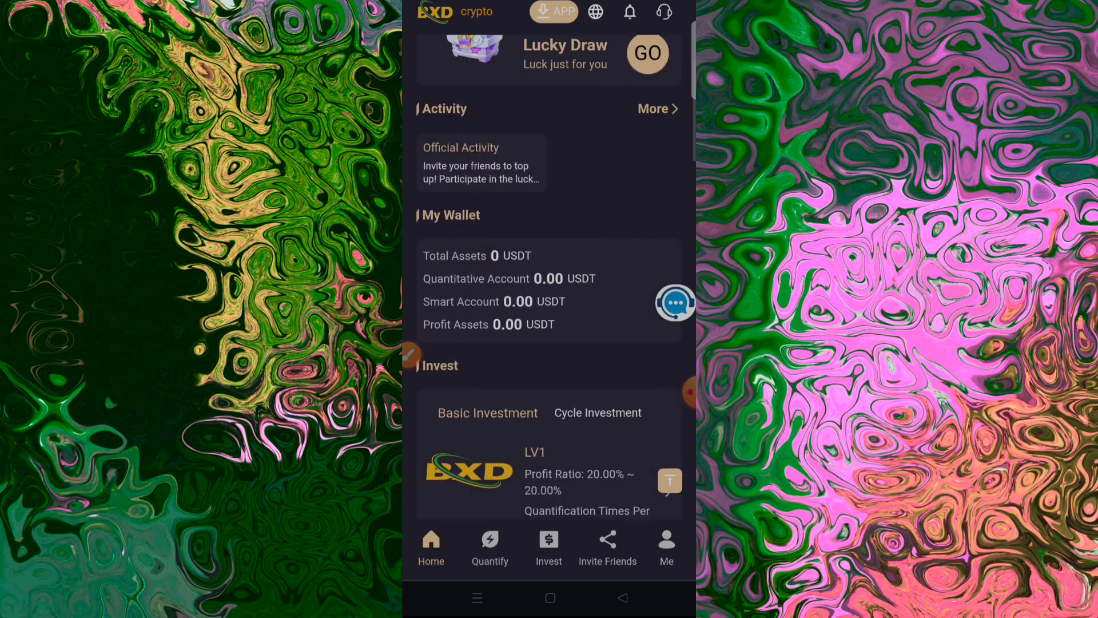
scroll(548, 344, down, 5)
scroll(549, 344, down, 4)
scroll(549, 343, down, 4)
scroll(549, 344, down, 4)
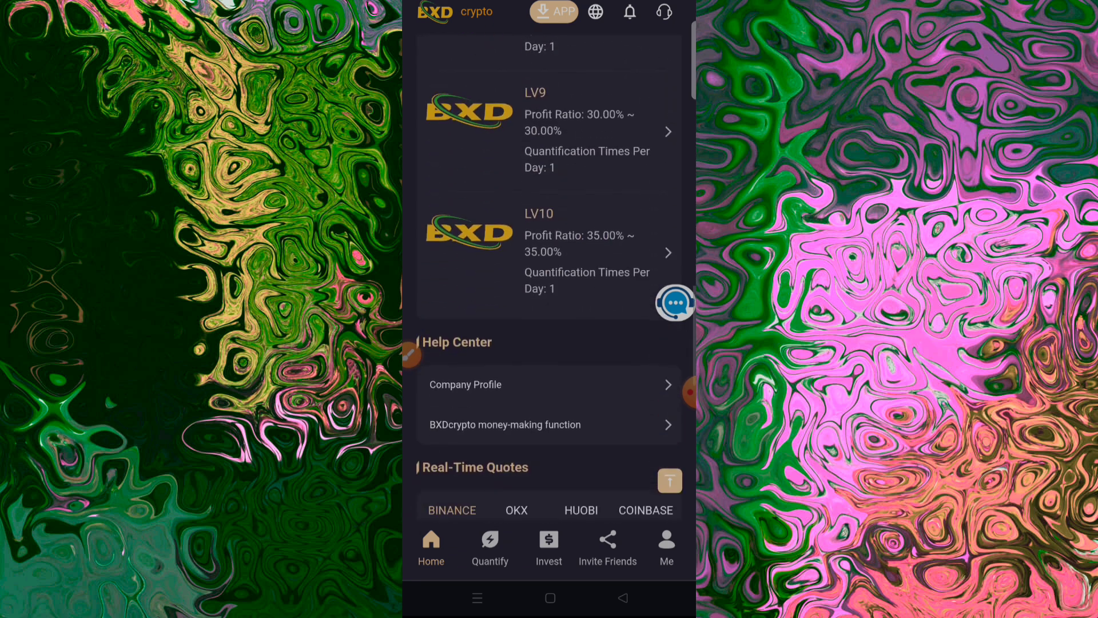
scroll(550, 344, down, 4)
scroll(549, 343, down, 5)
scroll(548, 343, down, 4)
scroll(550, 343, down, 3)
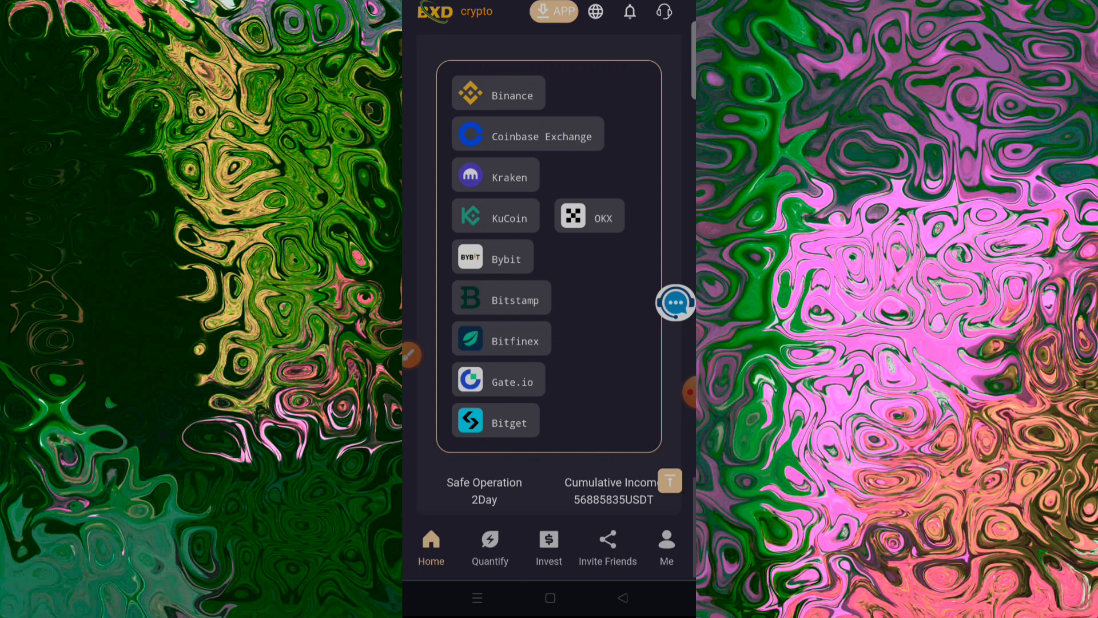
Browse the home page's LV1–LV10 levels and partner list, adding an annotation.
click(689, 392)
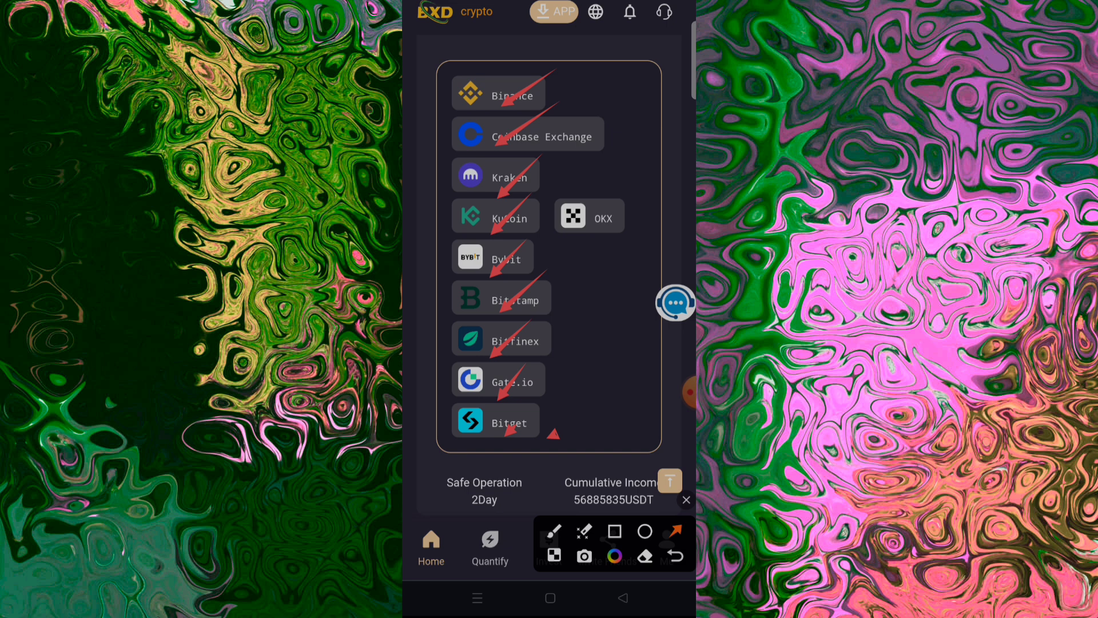
click(687, 499)
scroll(550, 300, up, 8)
scroll(550, 300, up, 6)
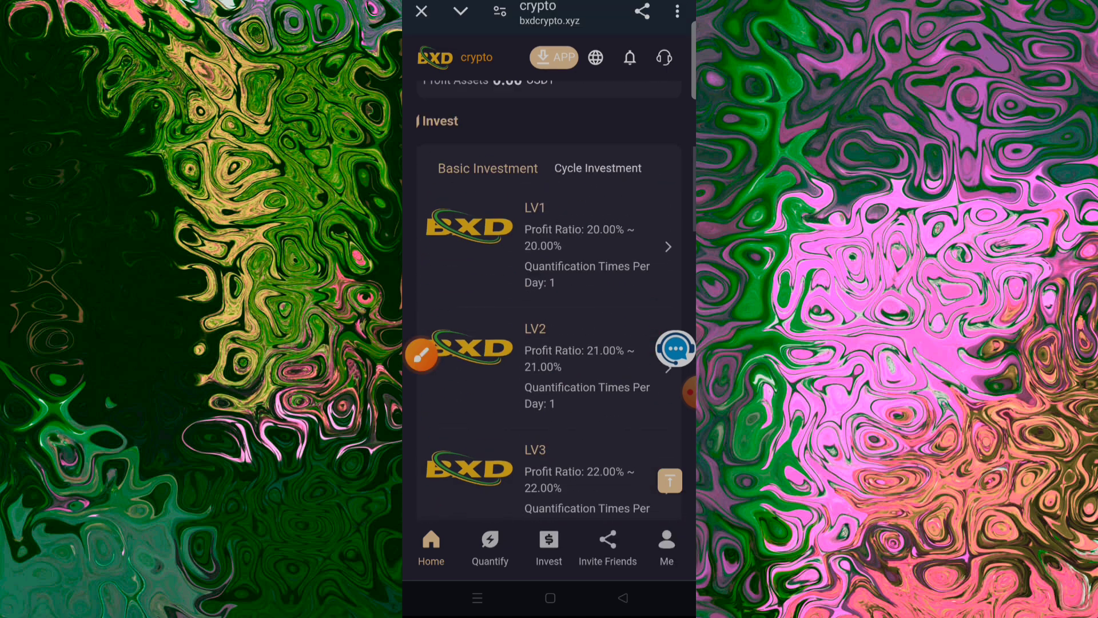
scroll(549, 300, up, 6)
click(421, 354)
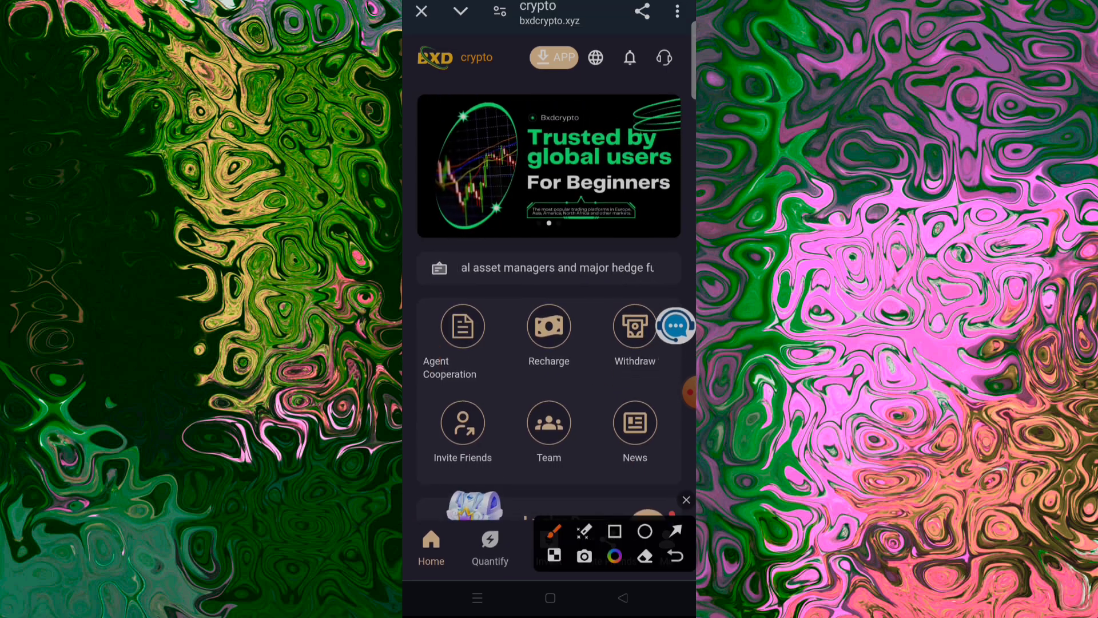
drag(553, 309, 583, 274)
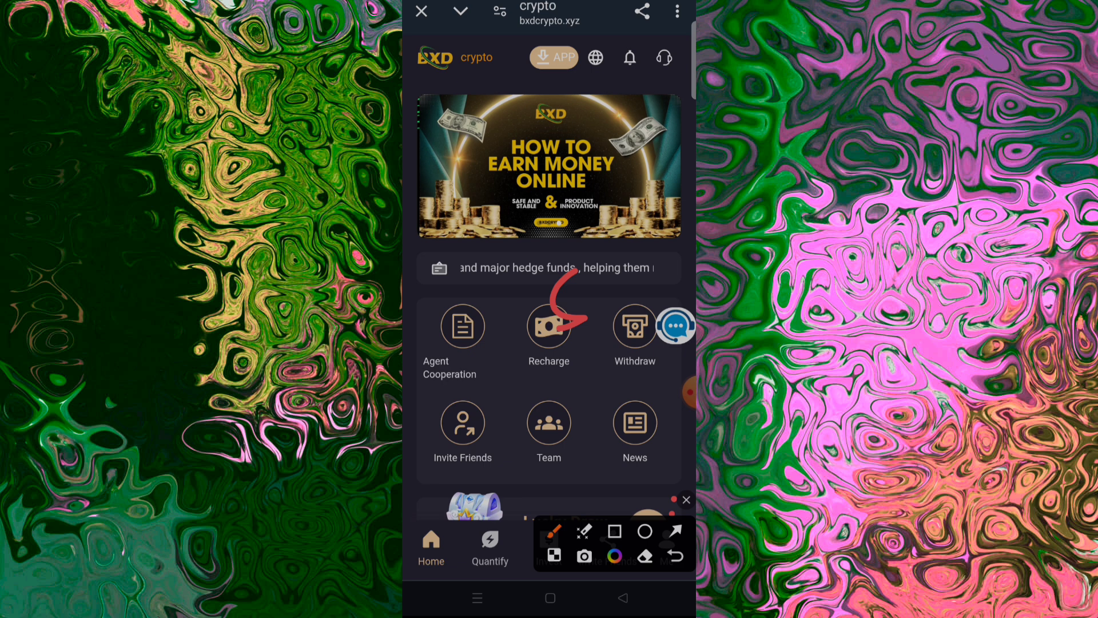
Open the Recharge page and box its deposit options list.
click(686, 500)
click(420, 353)
click(548, 327)
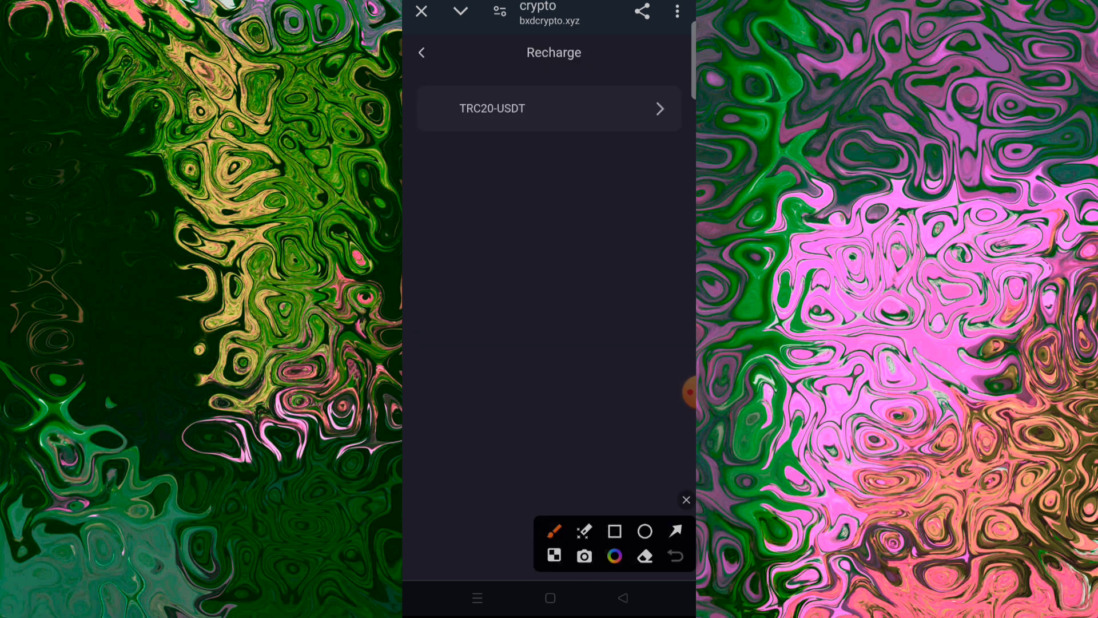
drag(421, 89, 677, 140)
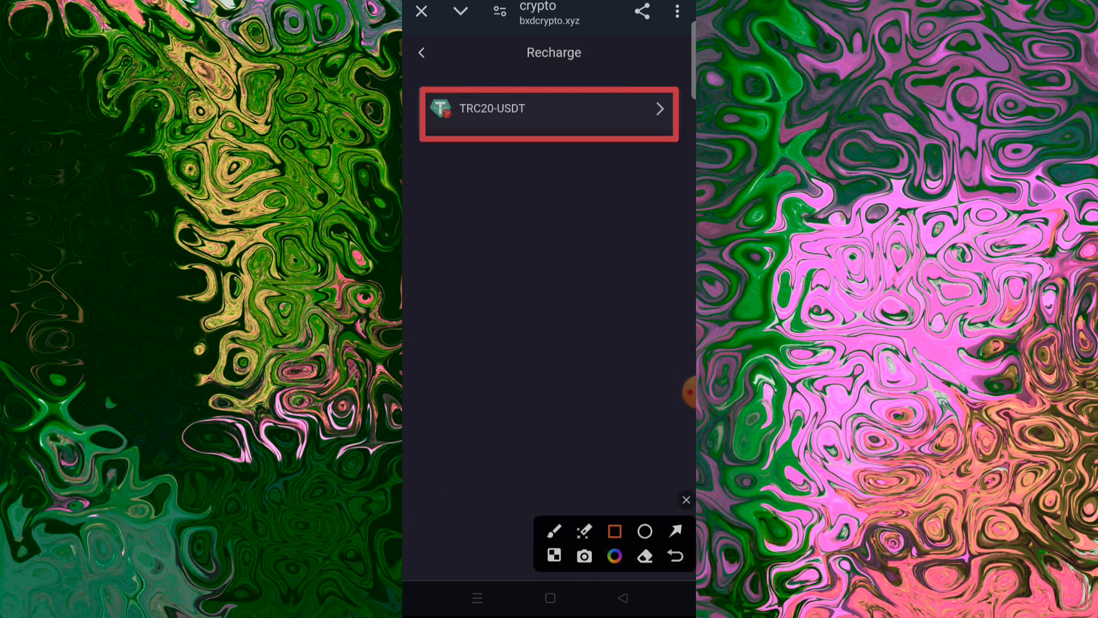
click(686, 499)
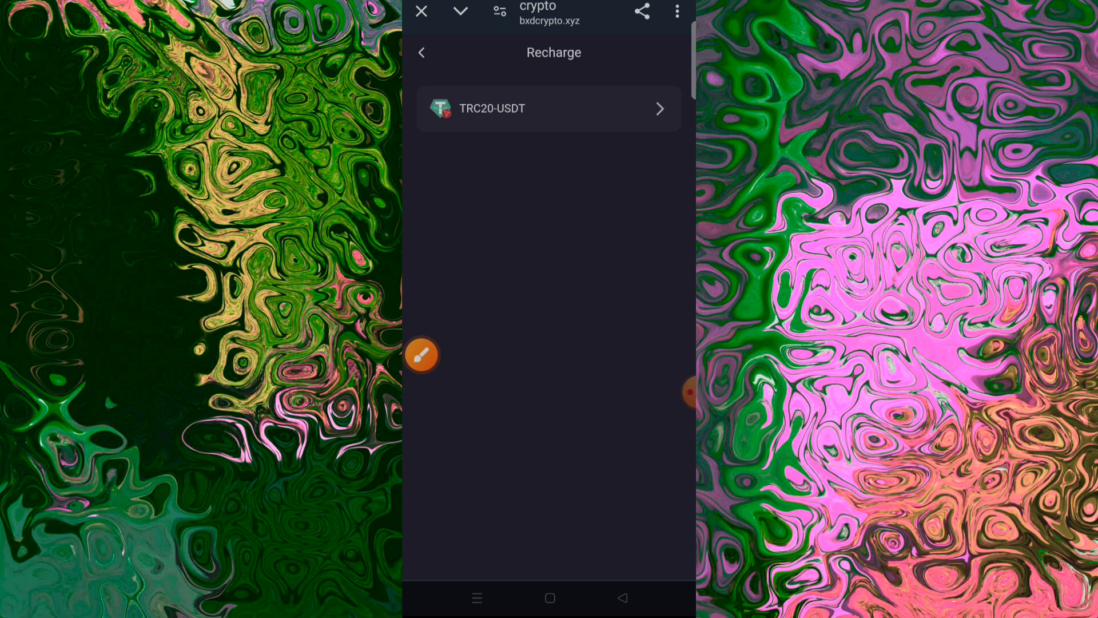
Open the TRC20-USDT deposit details and mark the Quantitative Account option.
click(549, 109)
click(421, 353)
drag(557, 210, 494, 231)
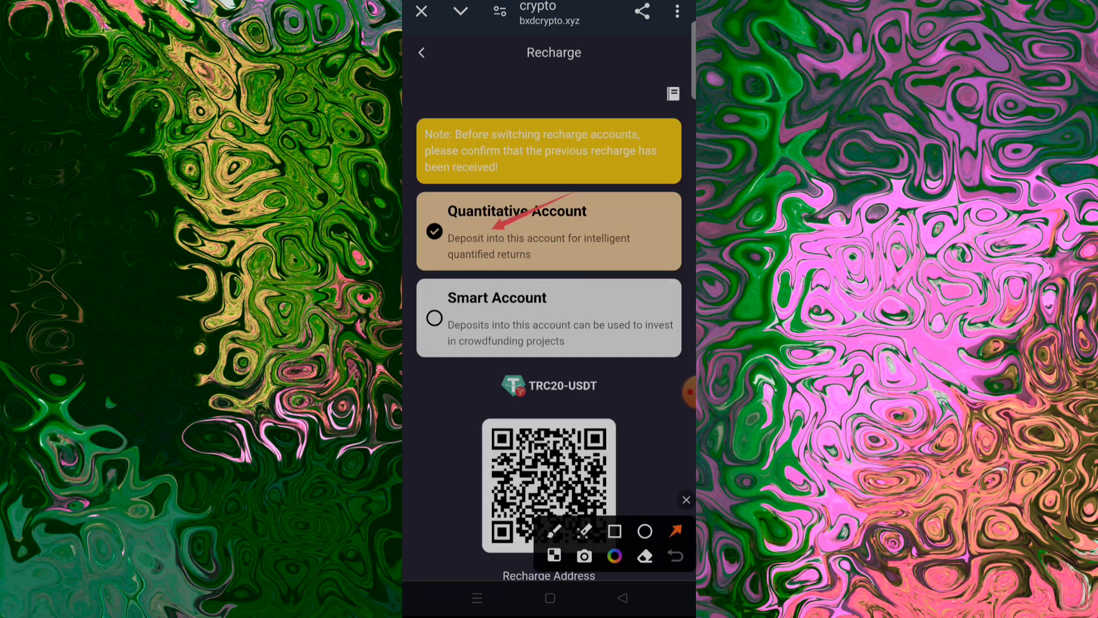
click(686, 499)
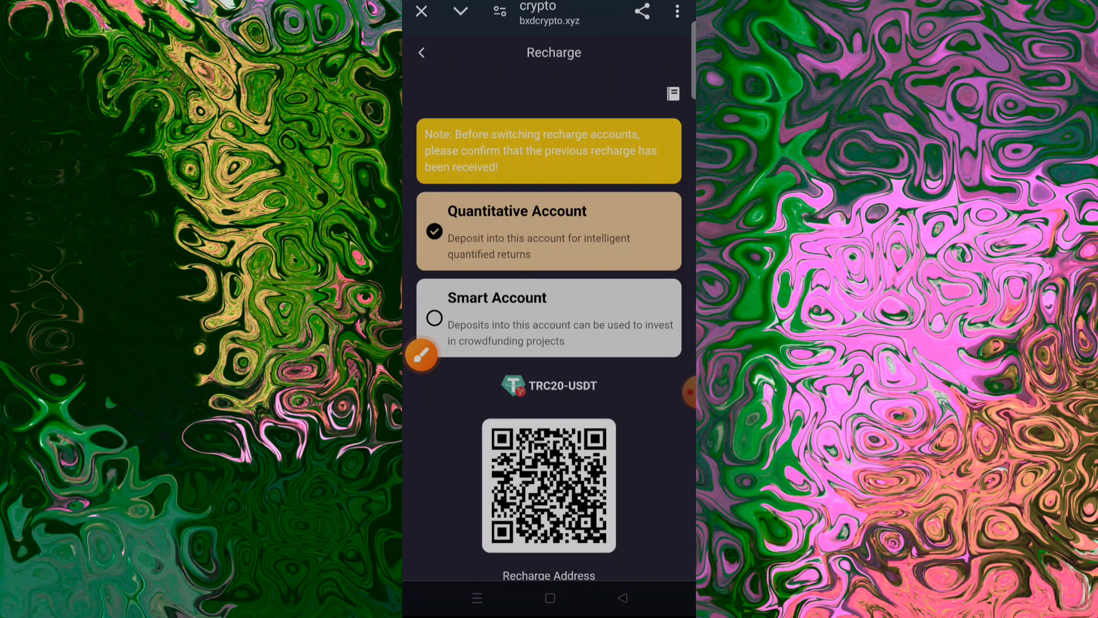
scroll(549, 343, down, 5)
scroll(549, 343, down, 1)
Highlight the deposit QR code and recharge address, and copy the address.
click(421, 354)
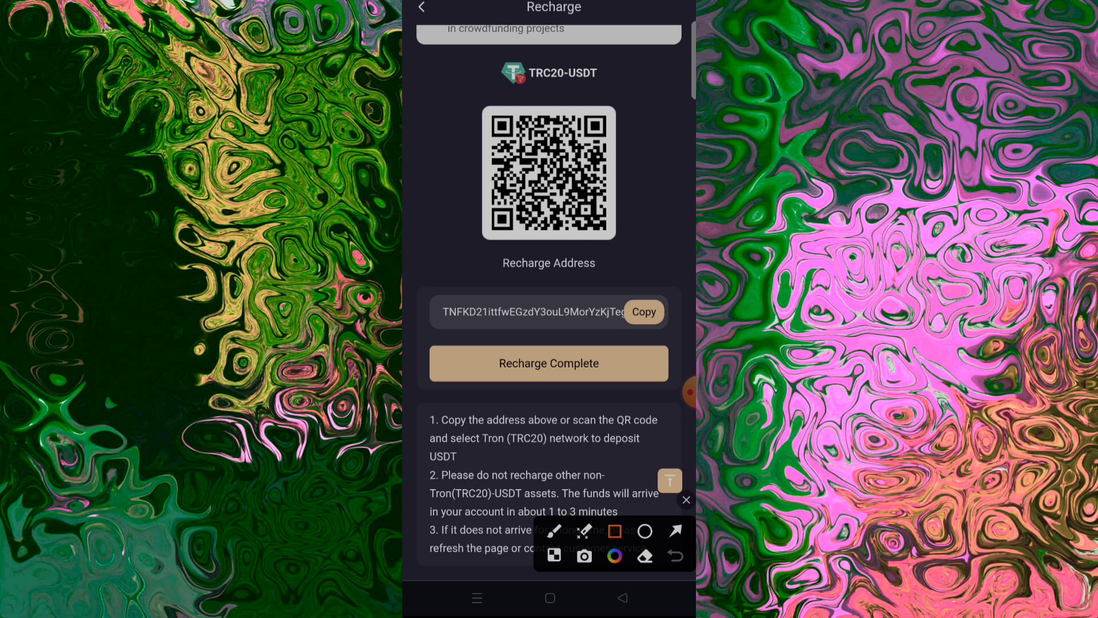
drag(470, 94, 631, 278)
drag(419, 284, 674, 322)
click(686, 500)
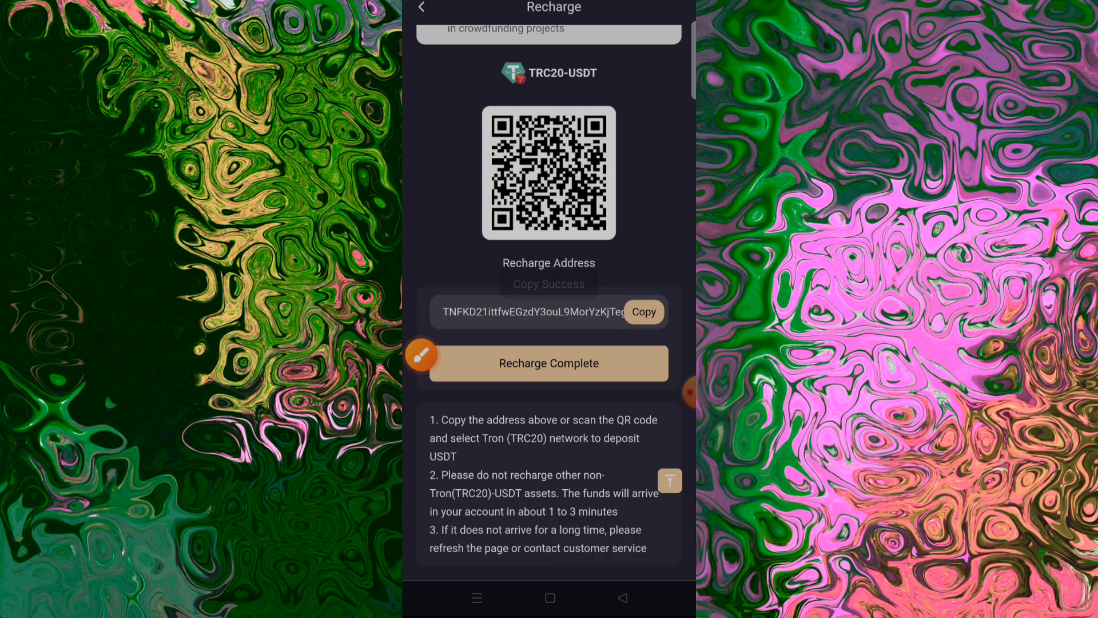
click(644, 312)
click(421, 354)
drag(475, 242, 580, 329)
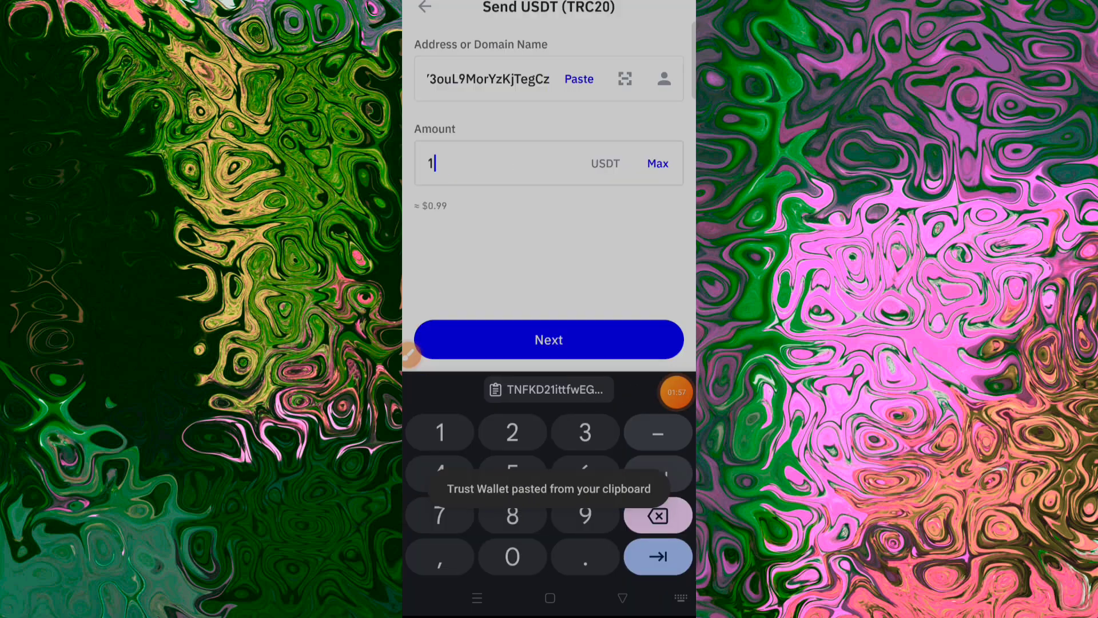
text(0)
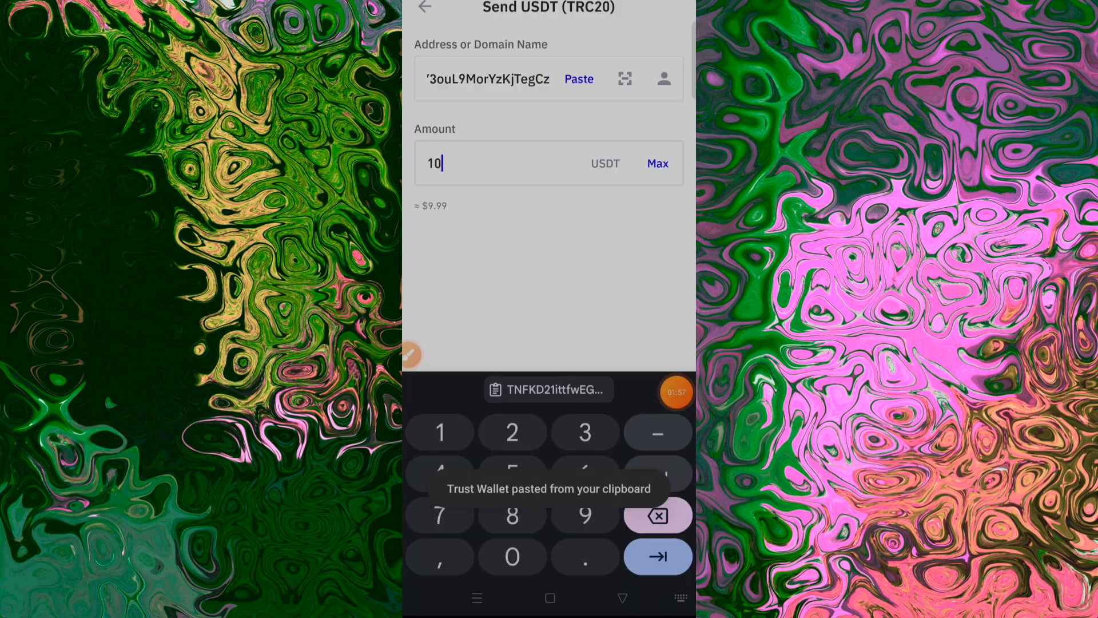
Send 10 USDT after checking the 27.3966 TRX fee and $14.14 maximum total.
click(549, 340)
click(676, 392)
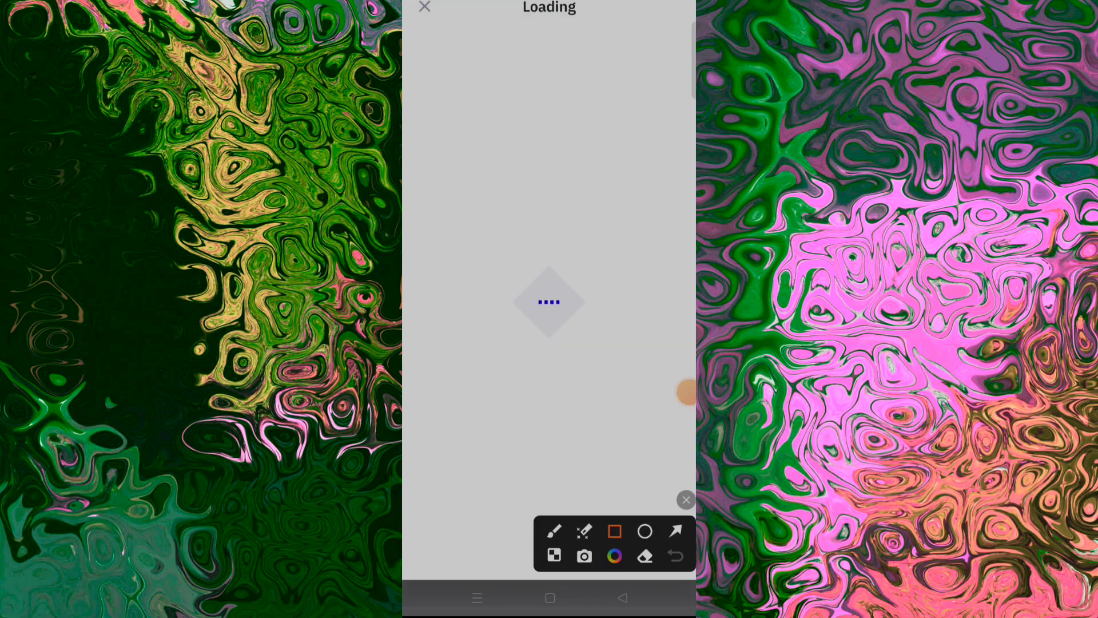
drag(505, 255, 594, 351)
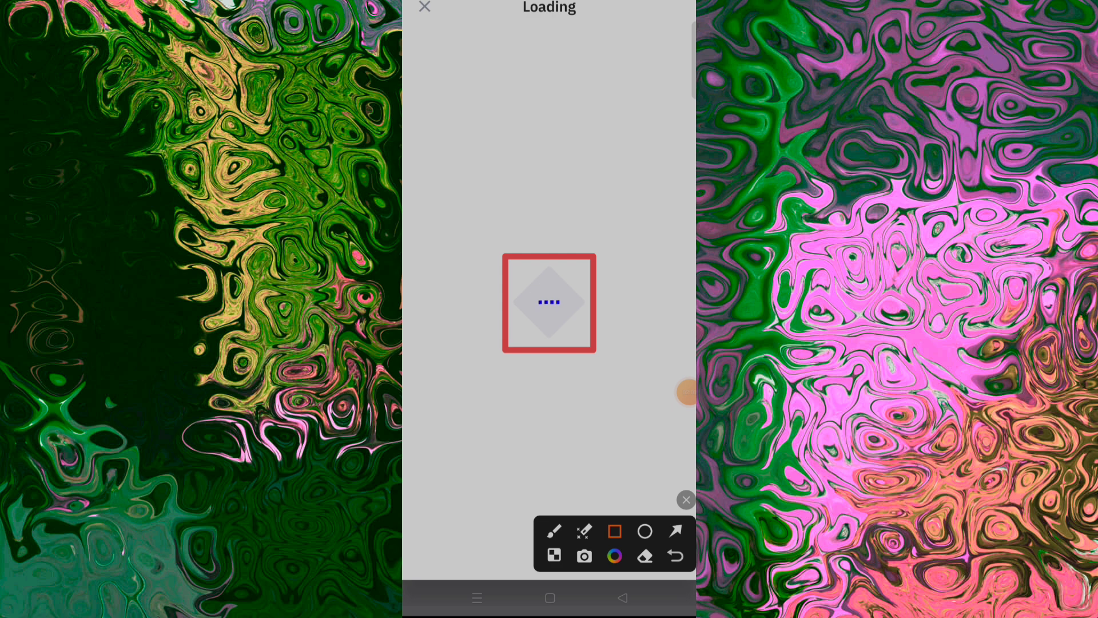
click(675, 557)
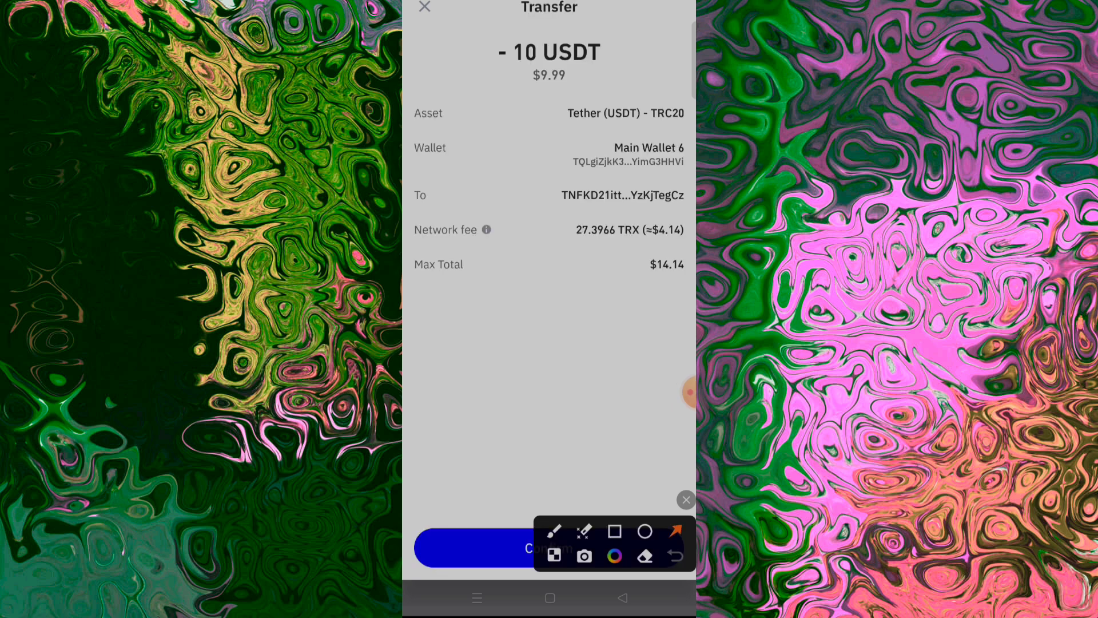
drag(484, 26, 616, 94)
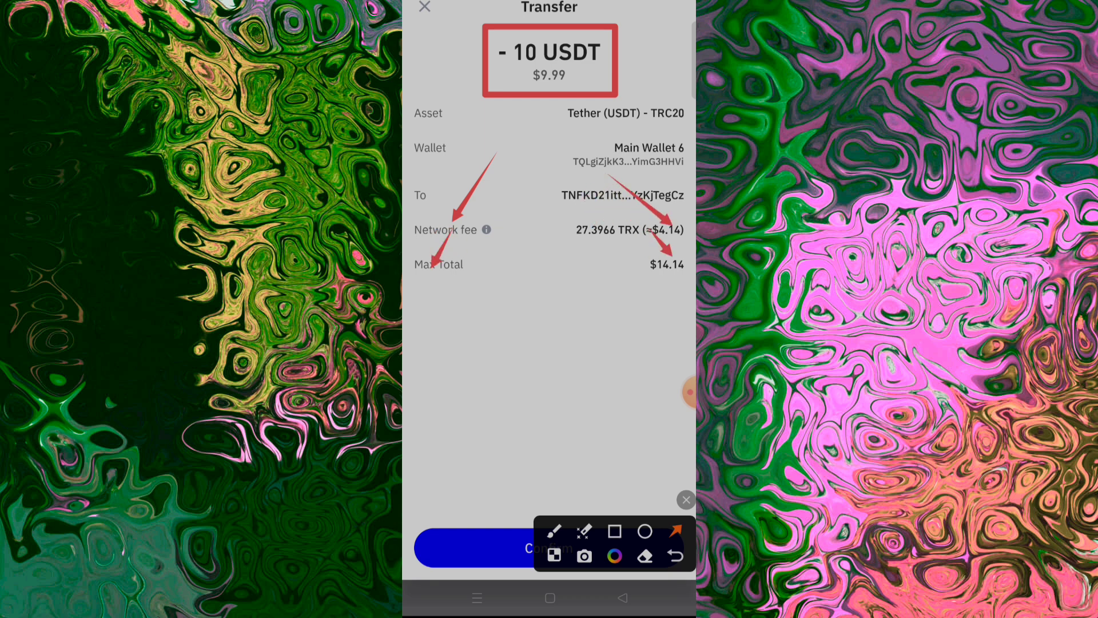
drag(631, 543, 598, 407)
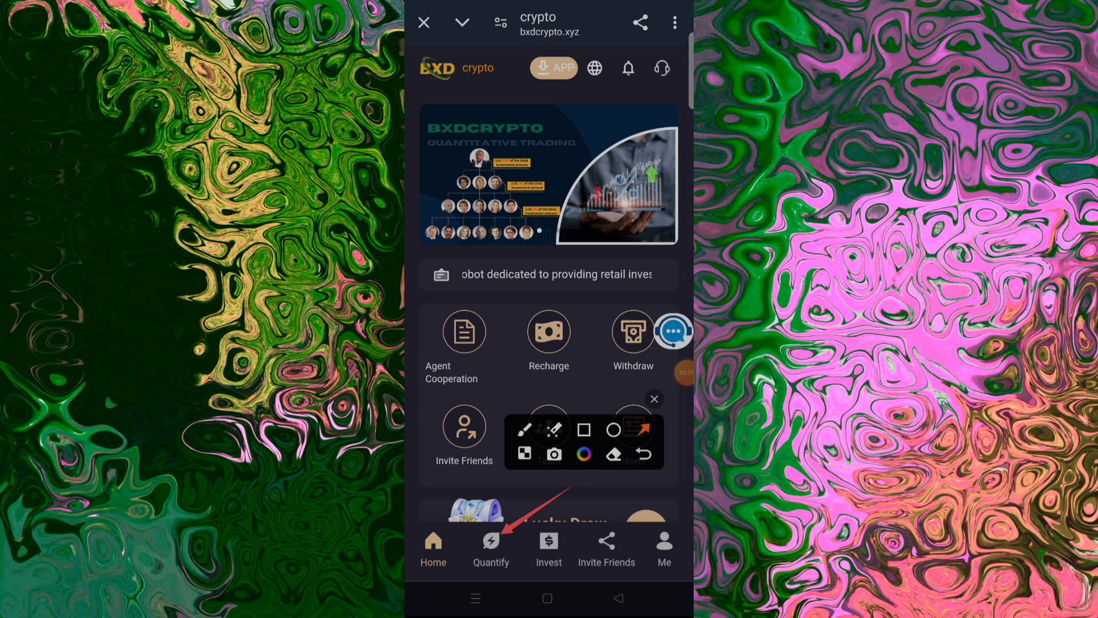
Open the Quantify page and annotate its trading overview.
click(653, 399)
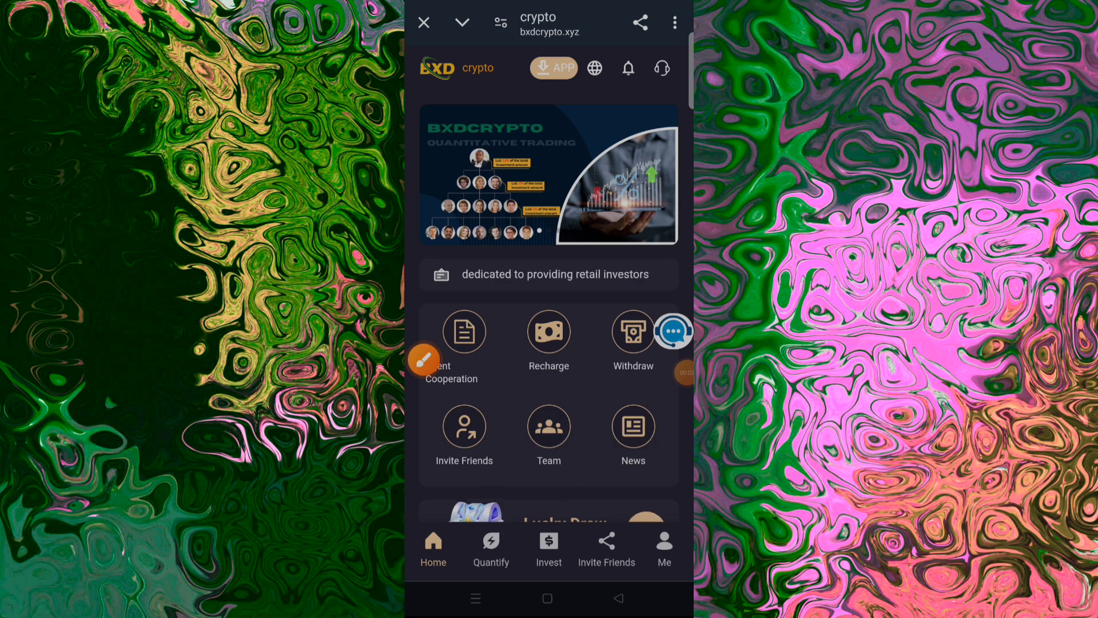
click(491, 547)
click(423, 360)
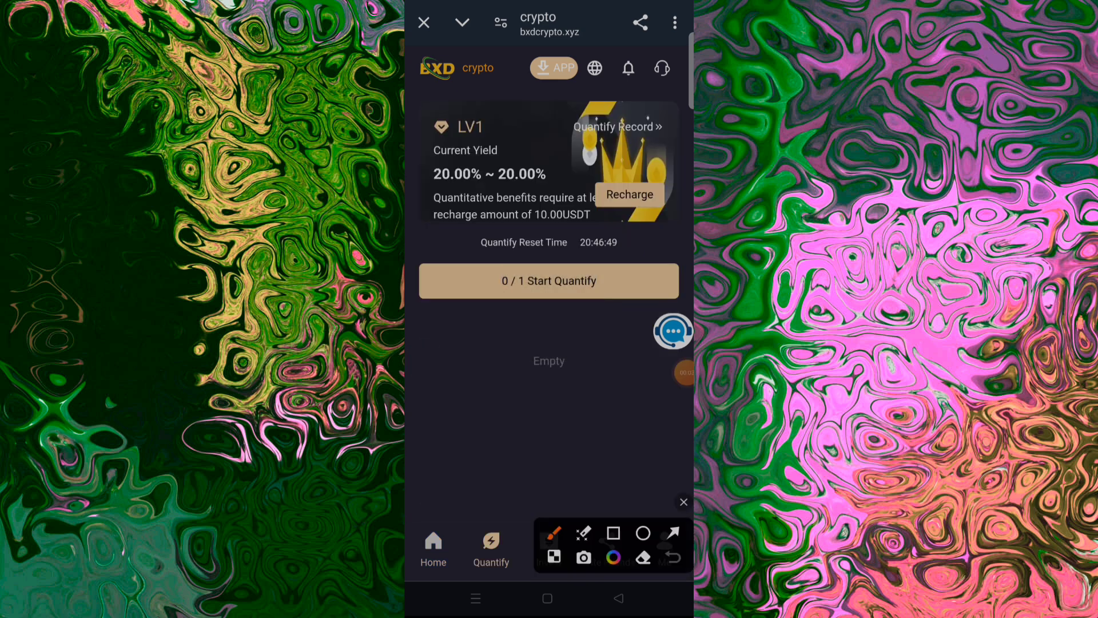
drag(468, 257, 656, 317)
click(683, 502)
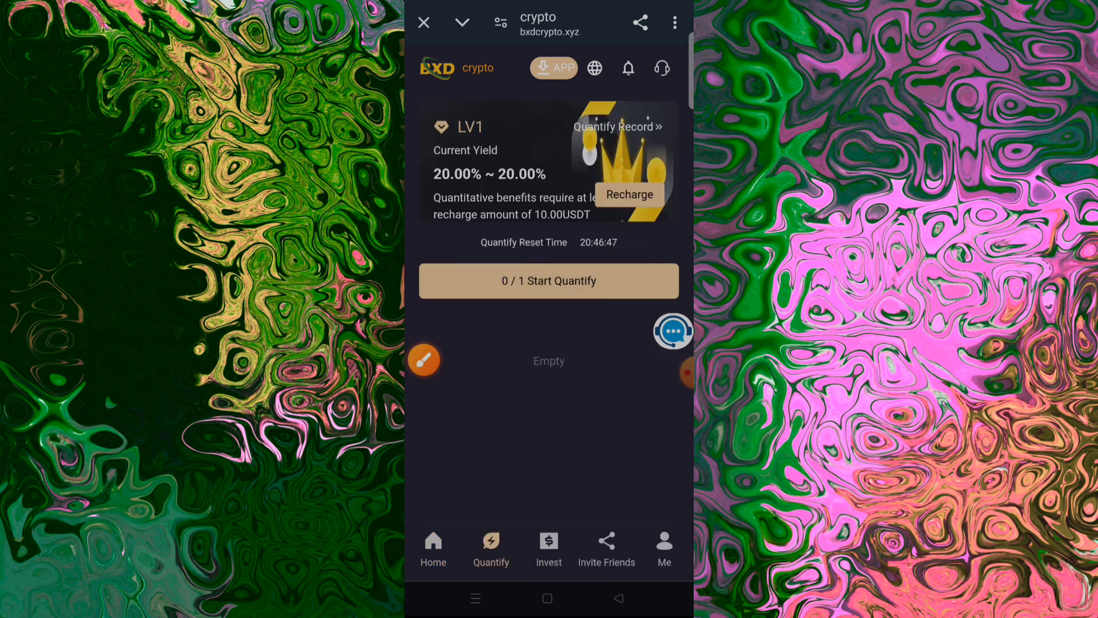
Start the quantified trade and highlight the 2 USDT XRP/USDT profit notice.
click(548, 281)
click(423, 360)
drag(500, 282, 610, 347)
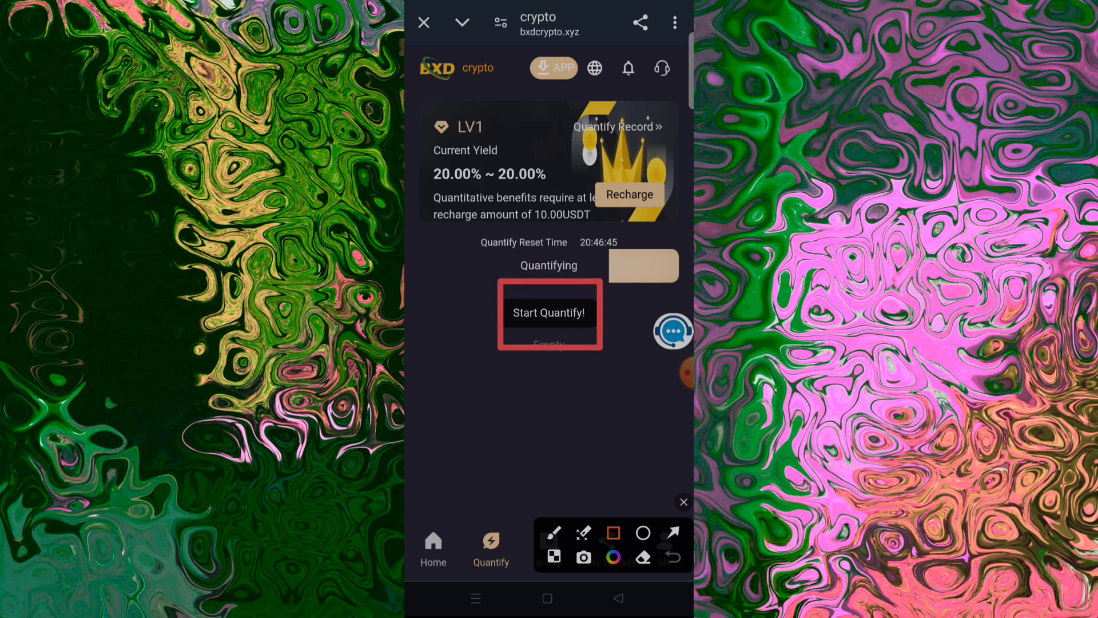
click(683, 502)
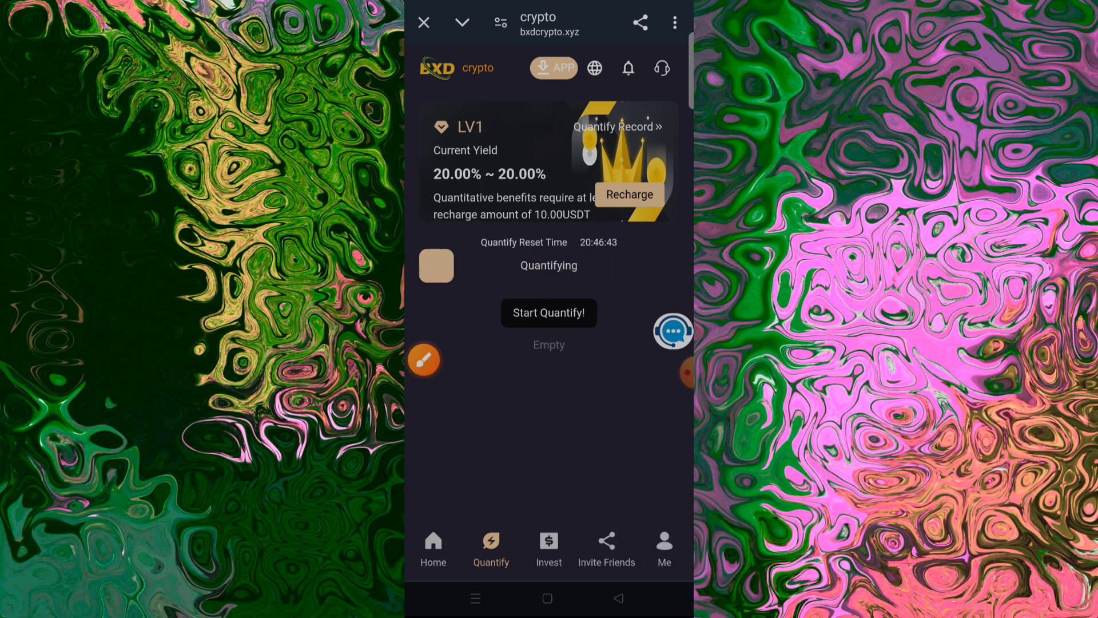
click(684, 373)
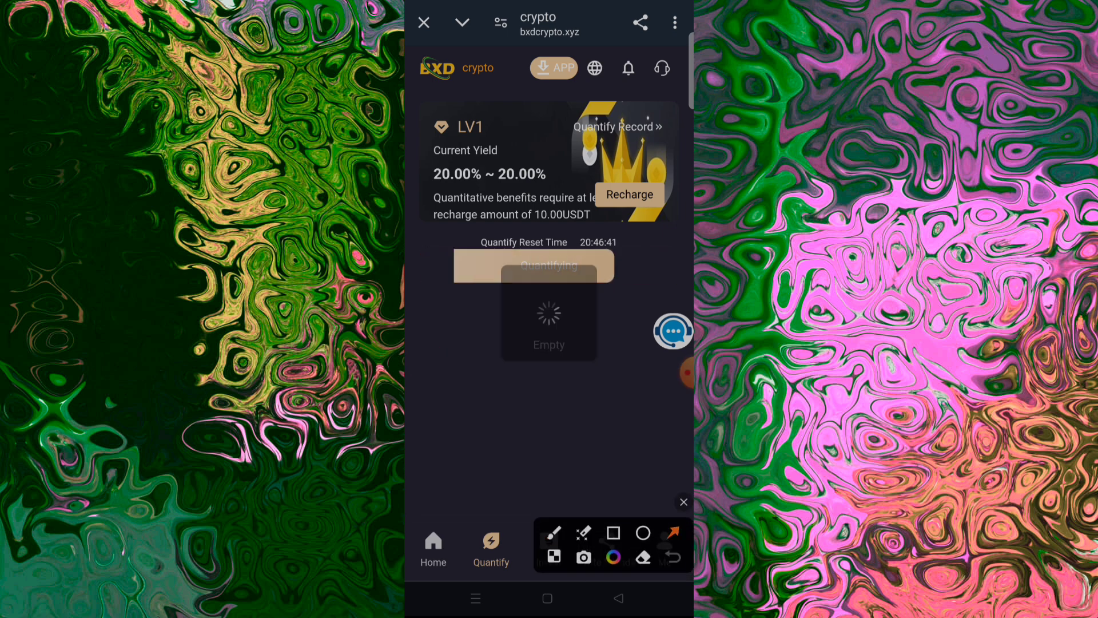
drag(537, 434, 554, 325)
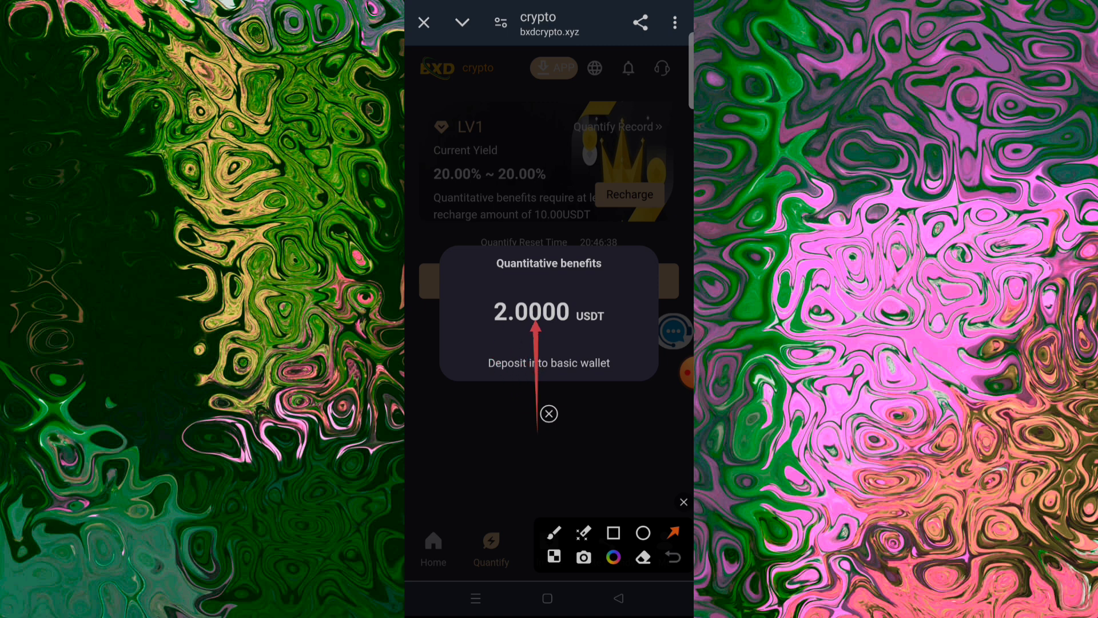
click(683, 502)
Close the Quantitative benefits popup and return to the home page.
click(549, 414)
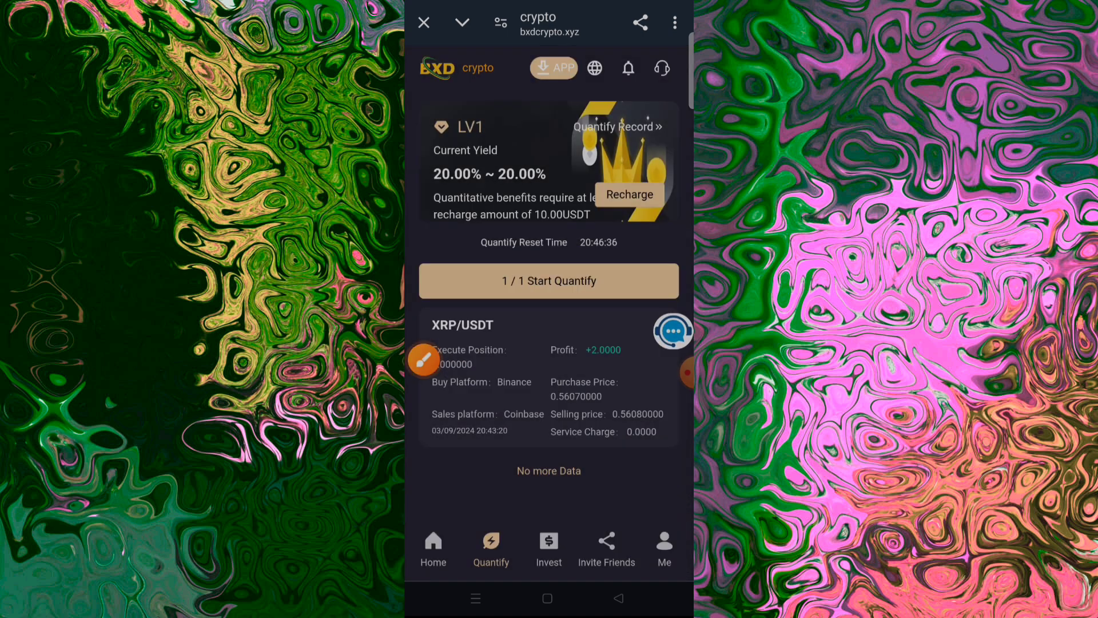
click(424, 361)
drag(614, 544, 551, 442)
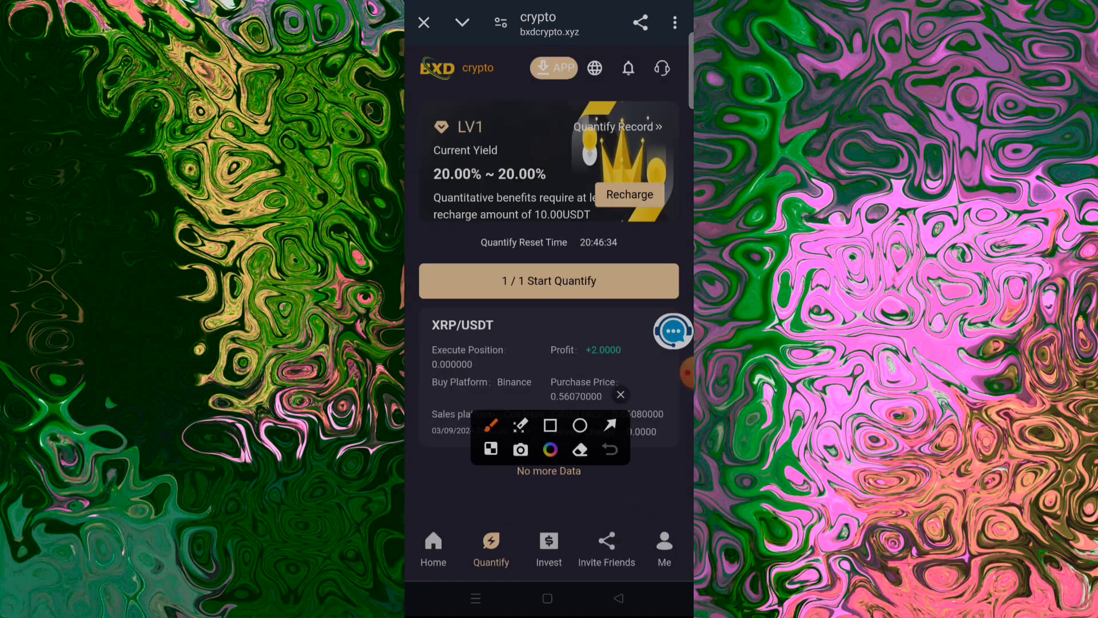
click(621, 394)
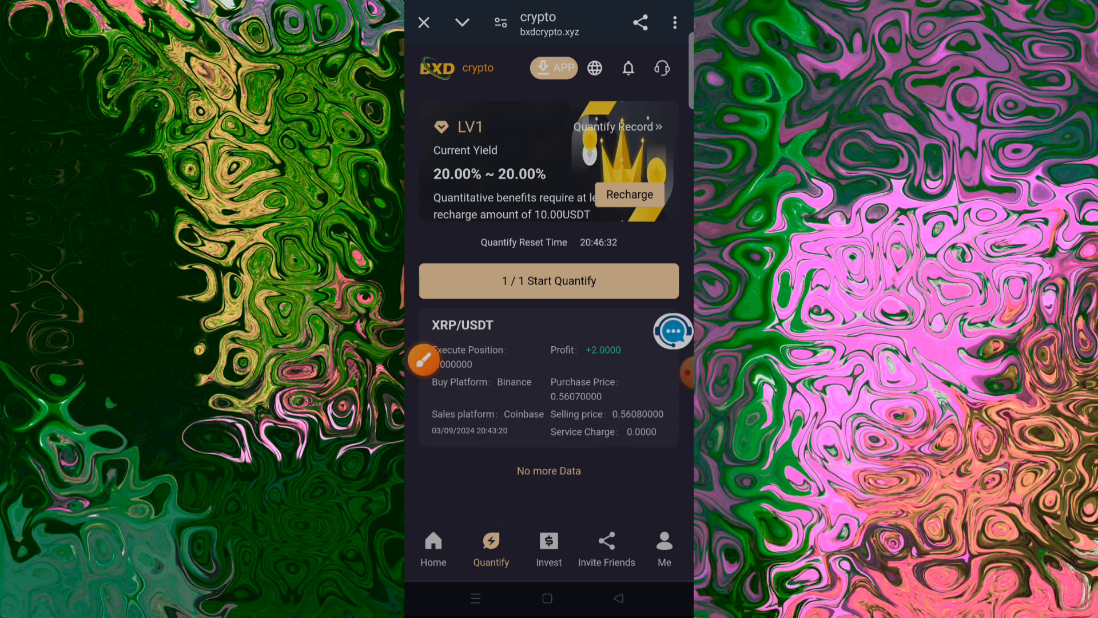
click(434, 544)
Open the Withdraw page from the home page.
click(424, 361)
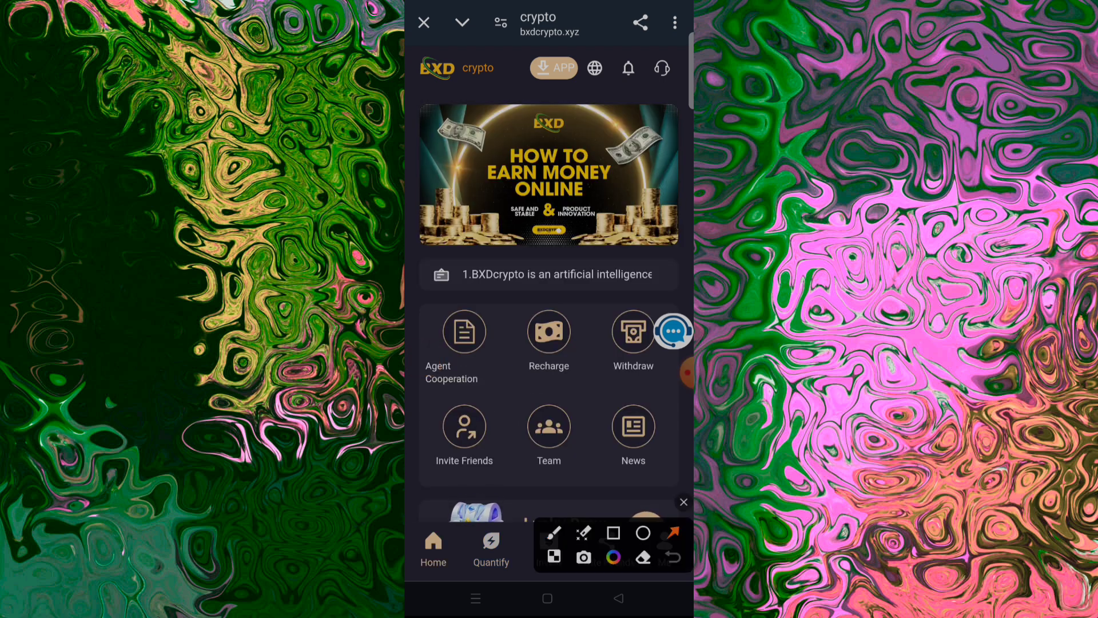
drag(584, 399, 609, 358)
click(683, 502)
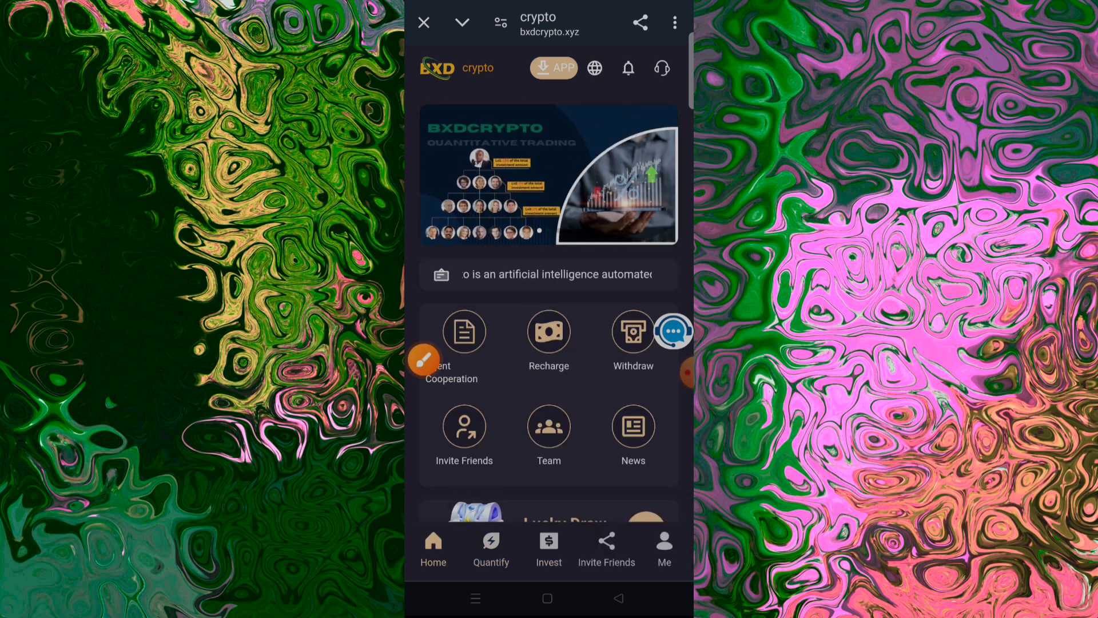
click(633, 332)
Mark the withdrawal form's amount, TRC20 address and security password fields.
click(424, 361)
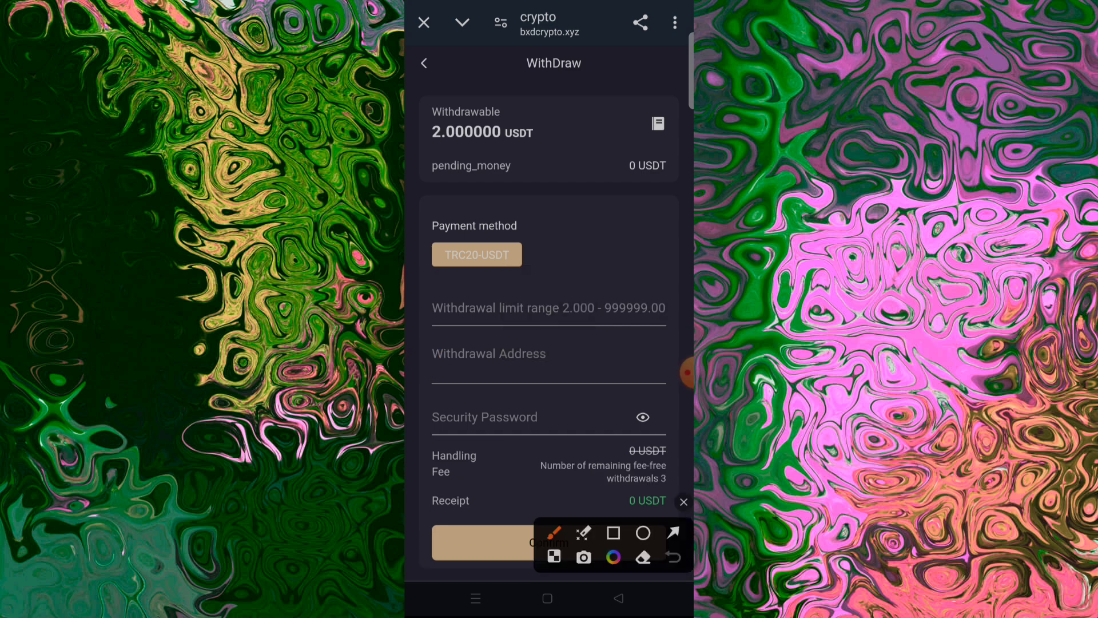
drag(424, 103, 562, 158)
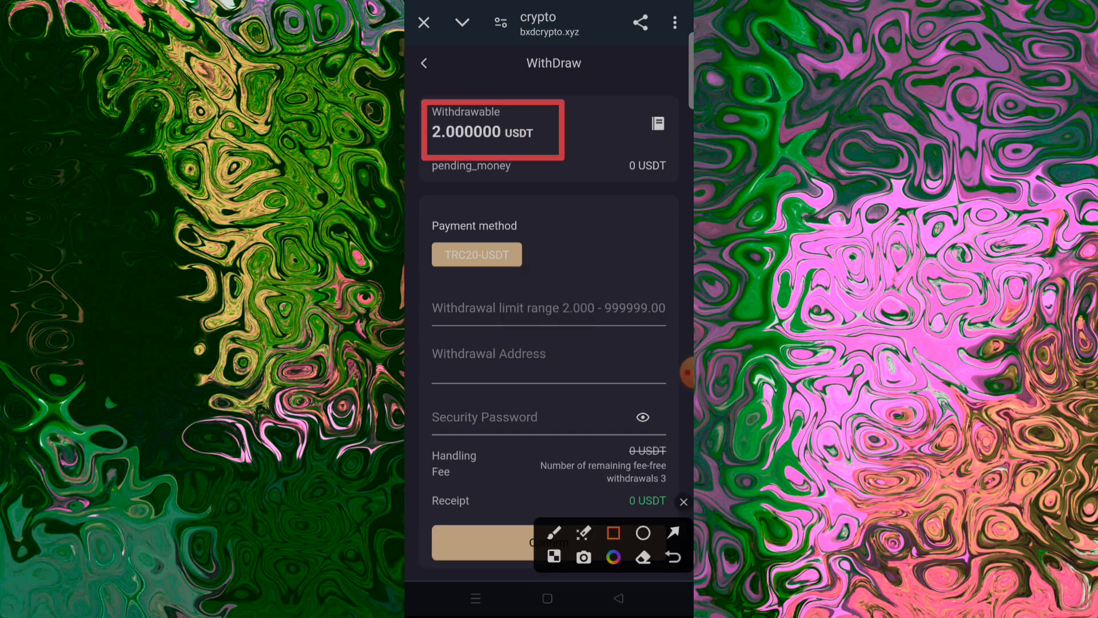
drag(433, 294, 672, 322)
mouse_move(420, 340)
mouse_down()
mouse_move(508, 371)
mouse_move(573, 370)
mouse_up()
drag(432, 401, 564, 428)
drag(611, 545, 597, 456)
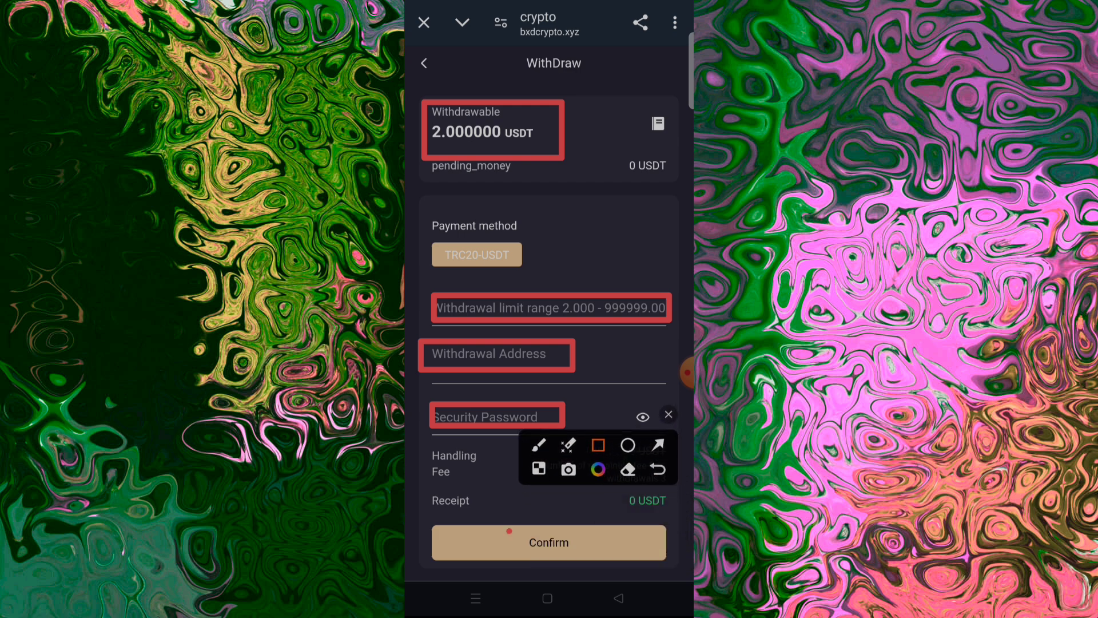
drag(509, 530, 609, 553)
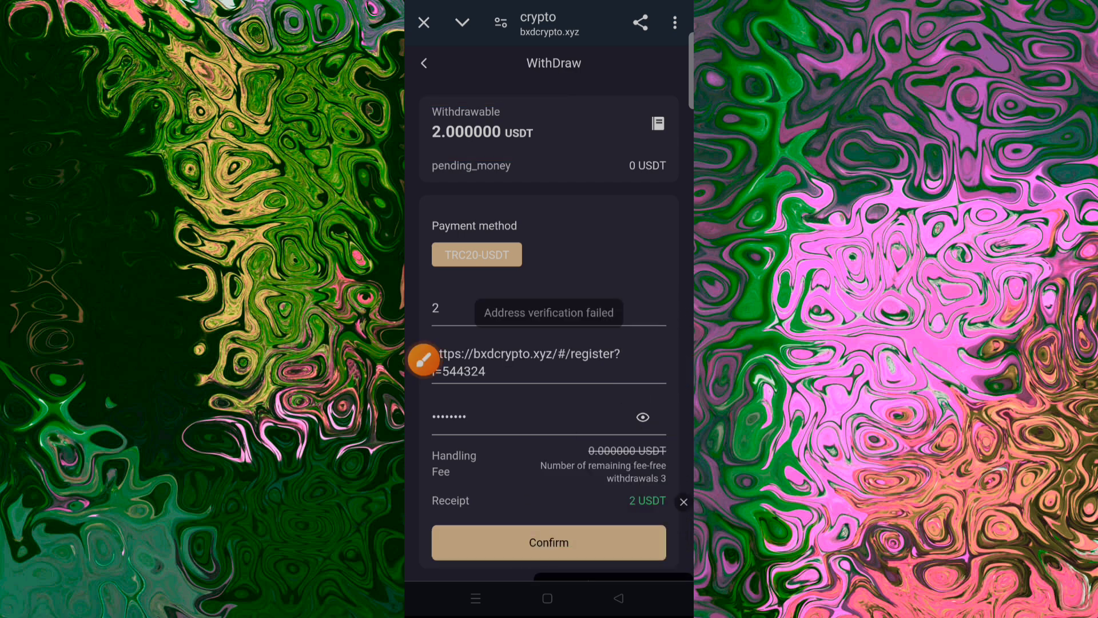
drag(466, 301, 652, 333)
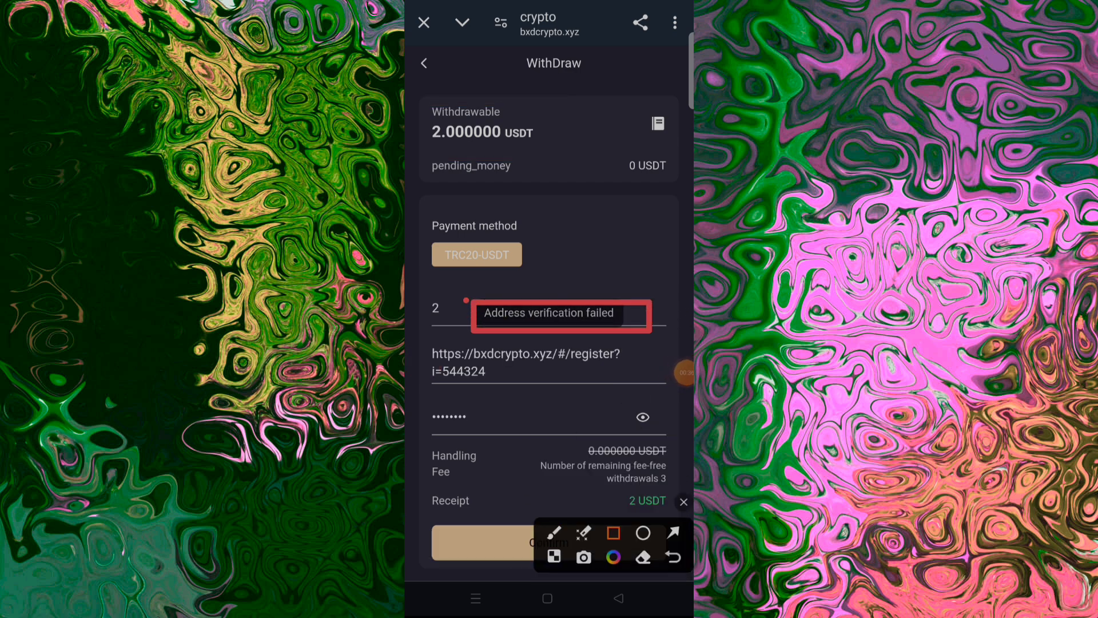
Highlight the successful 2 USDT withdrawal and go back Home.
click(423, 361)
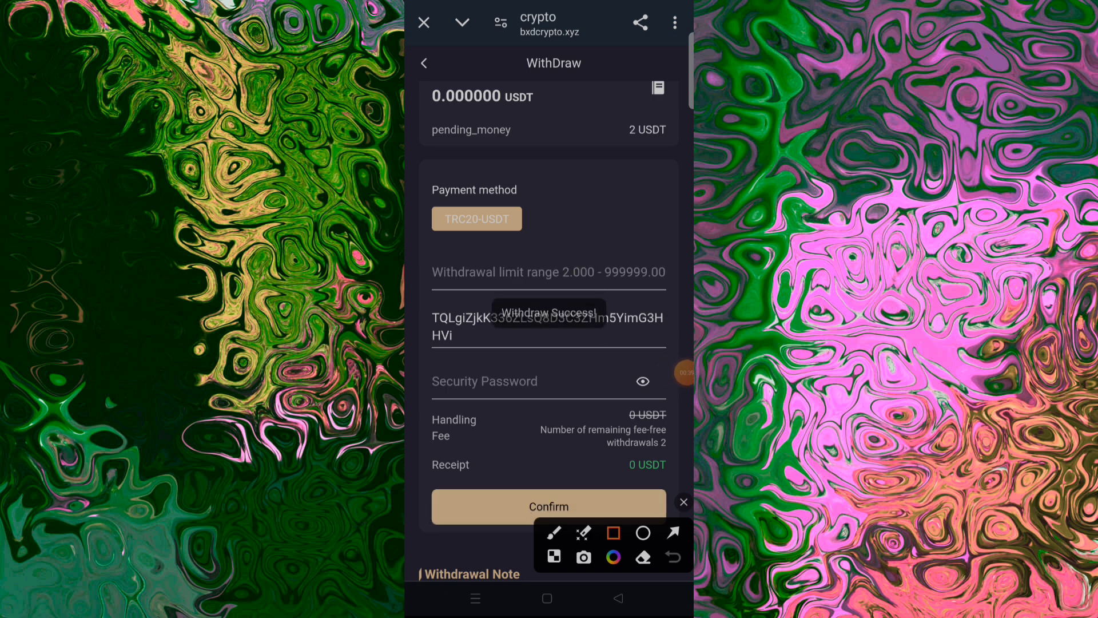
drag(495, 286, 608, 331)
click(683, 502)
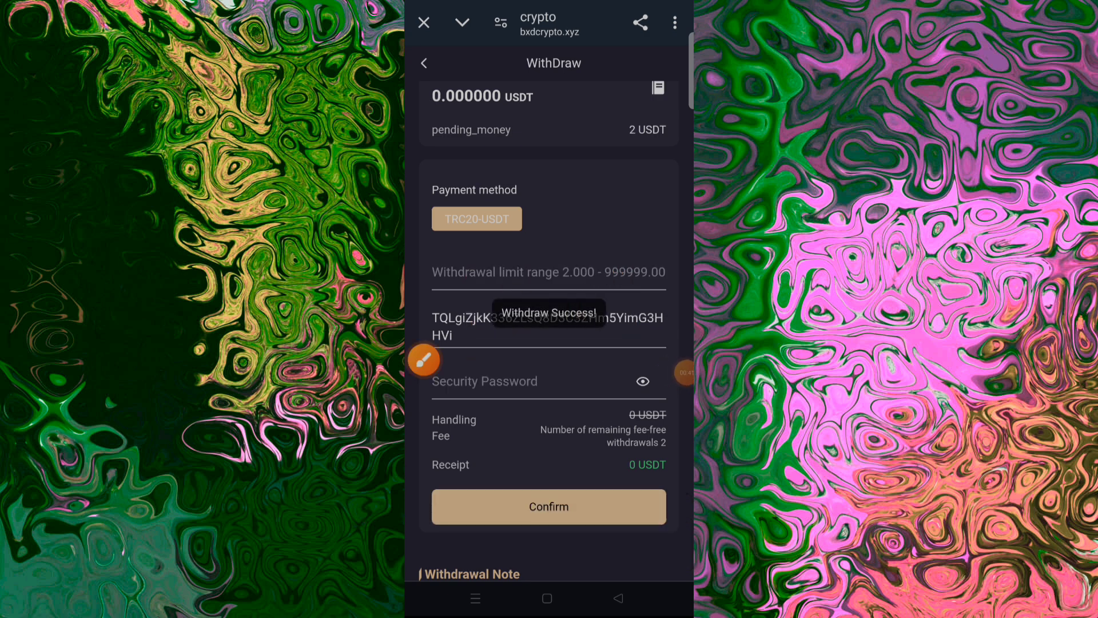
click(424, 63)
Navigate to the Invest page's Basic Investment levels.
click(422, 360)
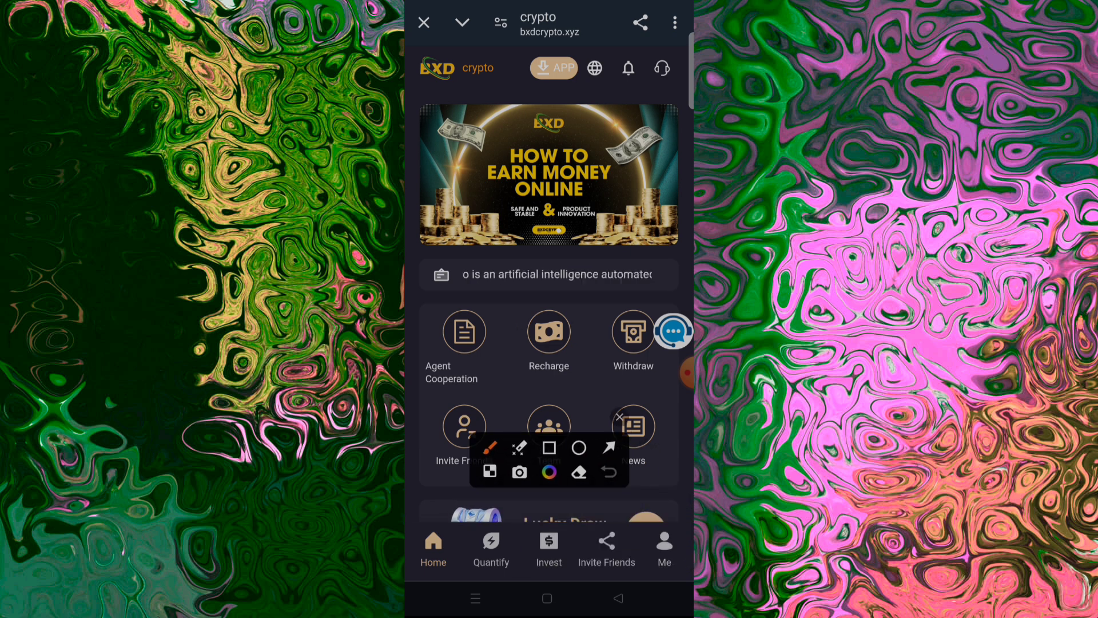
click(609, 448)
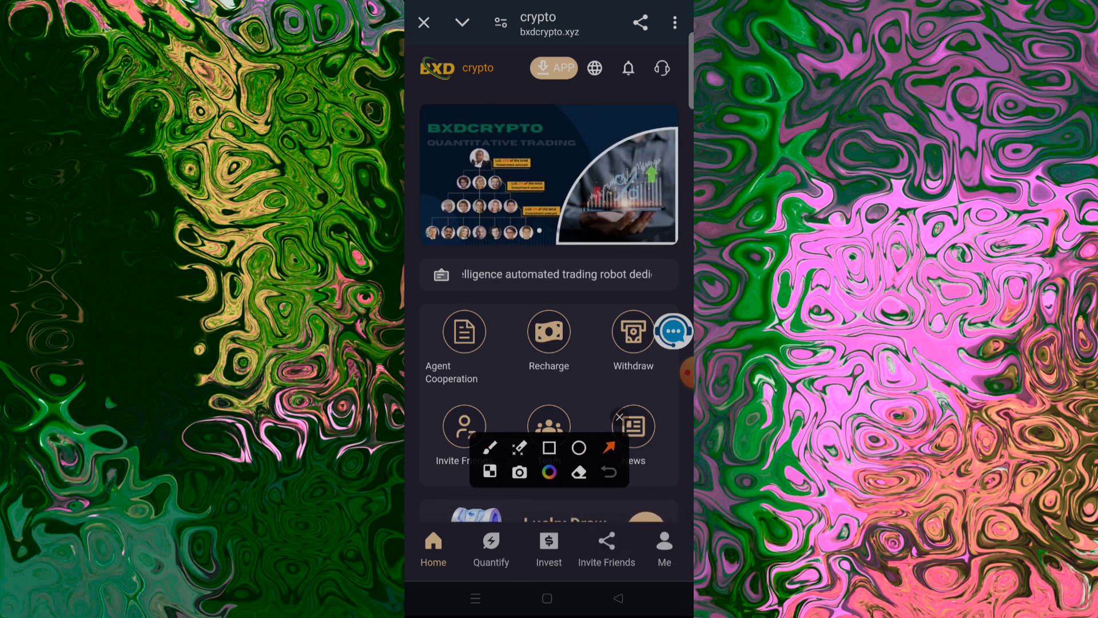
click(620, 417)
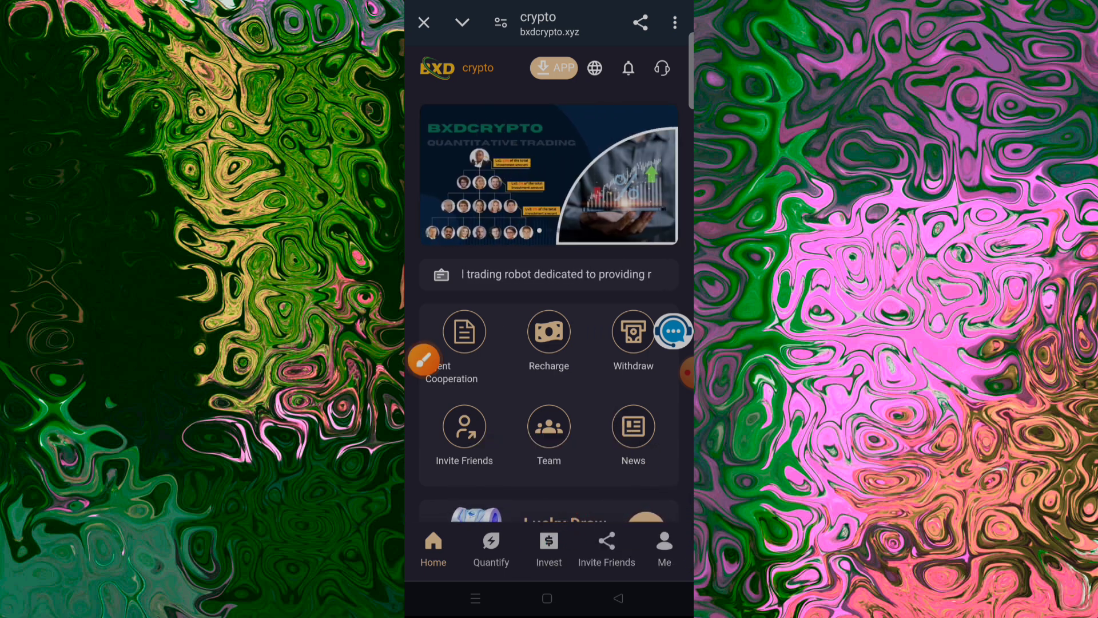
click(549, 549)
Mark the LV3 and LV4 cards: 22% and 23% profit, 100 and 300 USDT minimums.
click(423, 361)
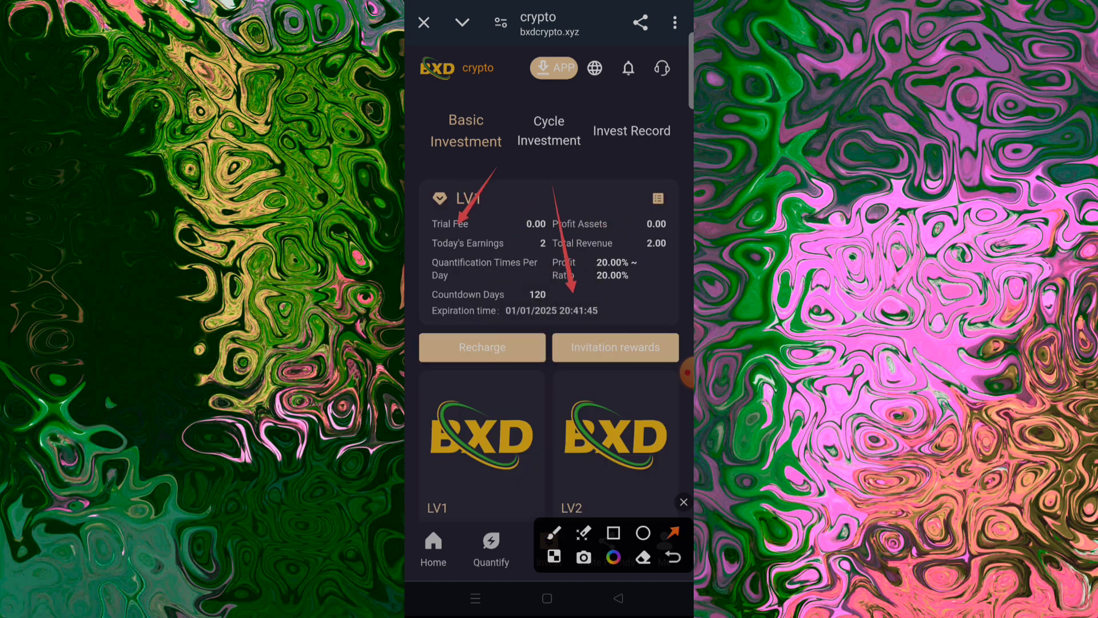
drag(586, 341, 600, 348)
click(683, 502)
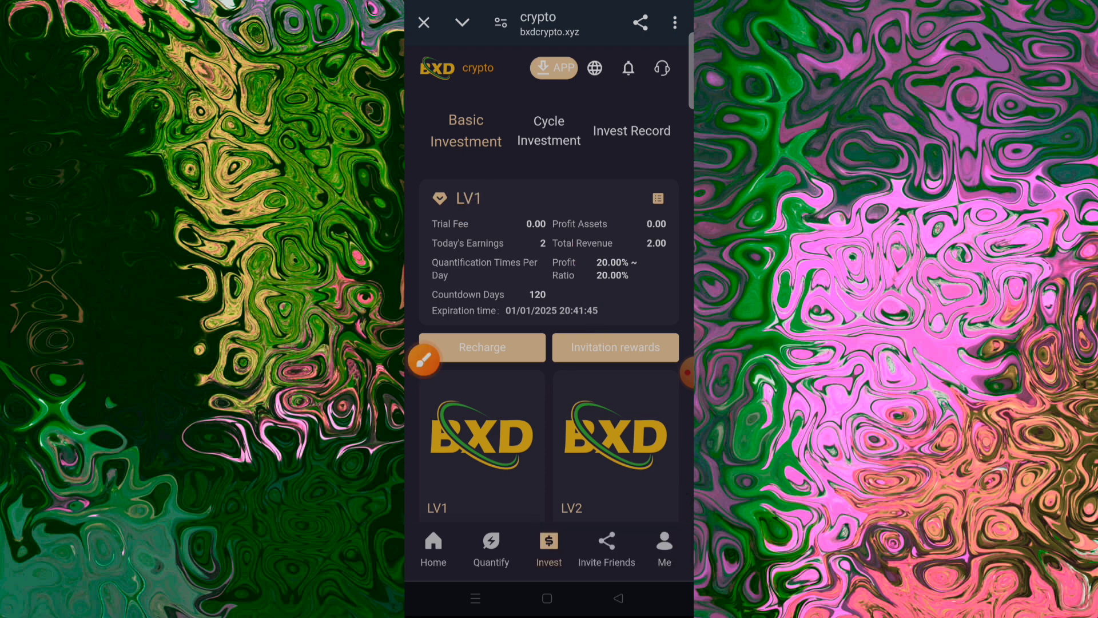
scroll(550, 343, down, 5)
scroll(549, 343, down, 5)
scroll(549, 344, down, 3)
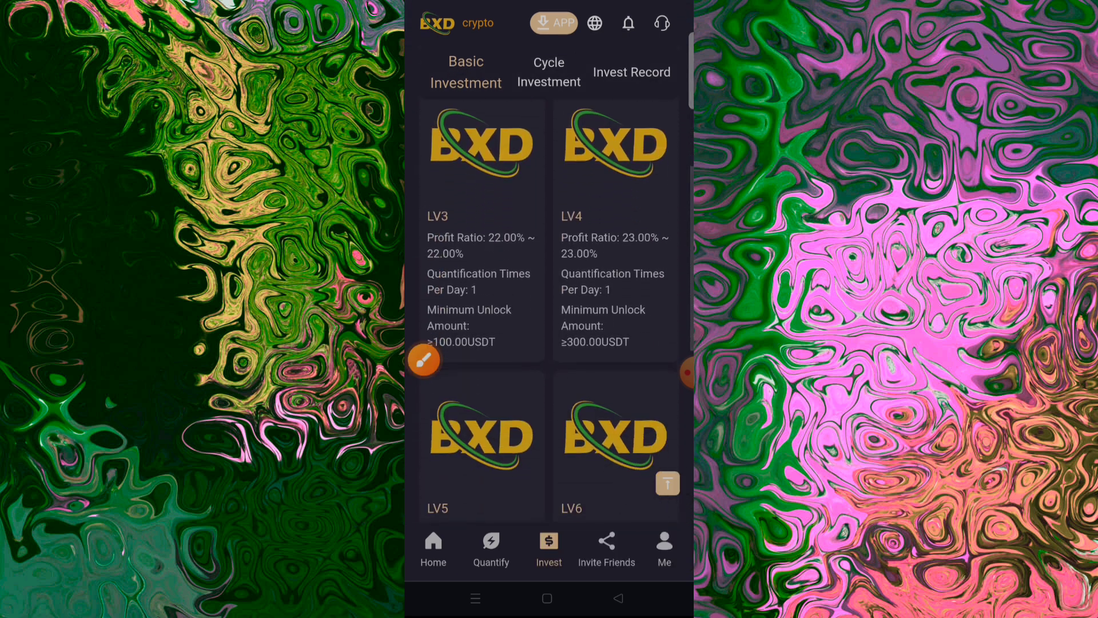
click(423, 360)
drag(494, 205, 448, 249)
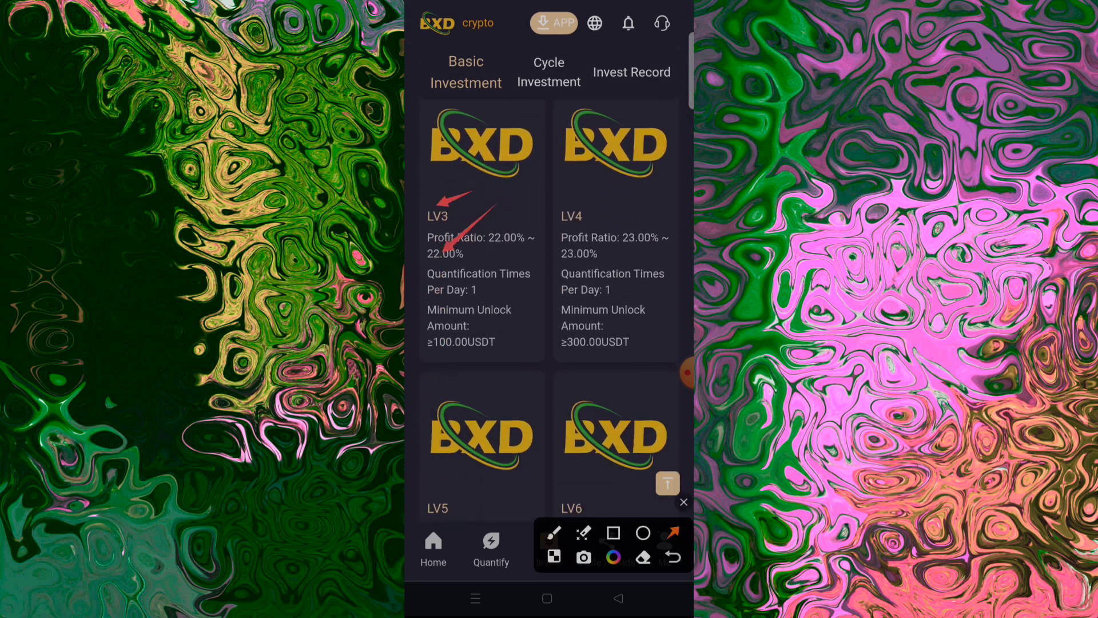
drag(460, 318, 475, 341)
mouse_move(620, 206)
mouse_down()
mouse_move(586, 257)
mouse_move(607, 343)
mouse_up()
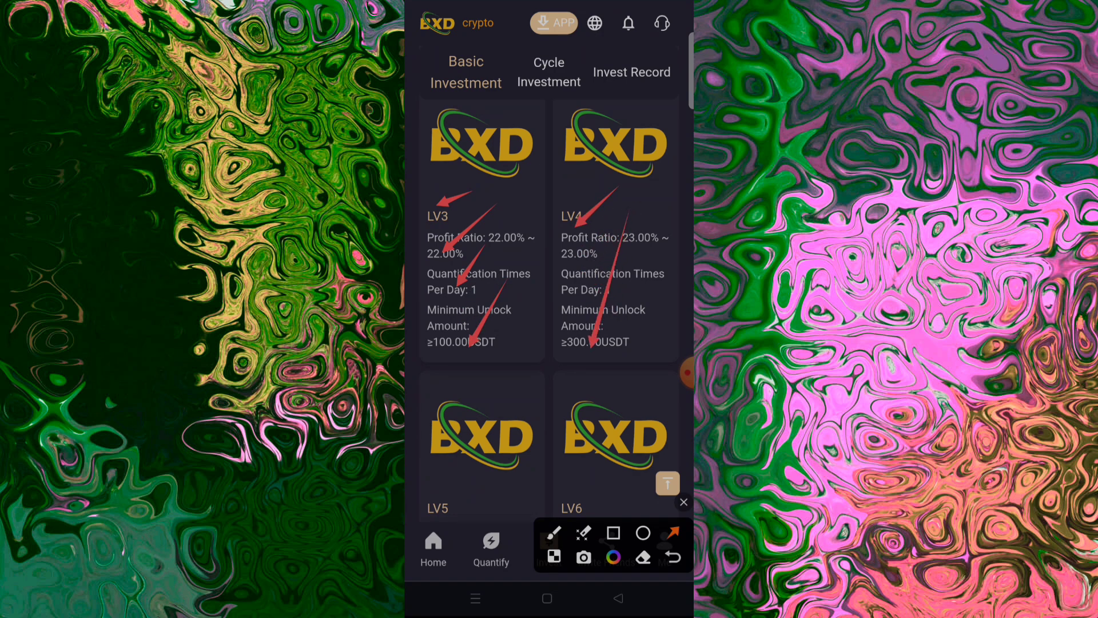
Scroll past the LV5–LV8 basic investment cards.
click(683, 501)
scroll(549, 309, down, 5)
scroll(550, 309, down, 3)
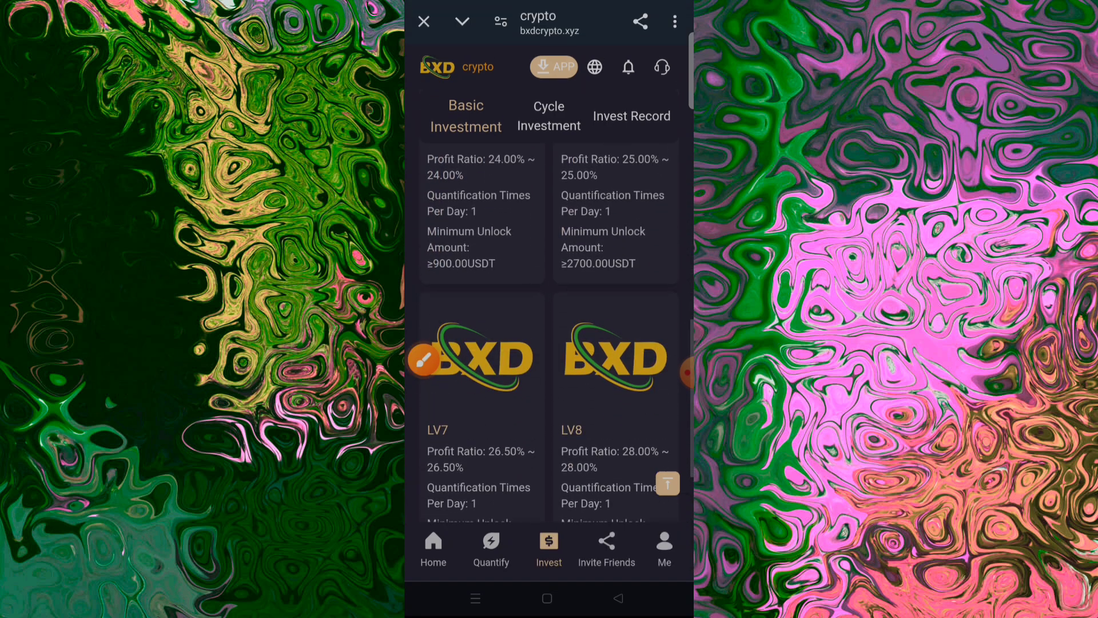
click(425, 360)
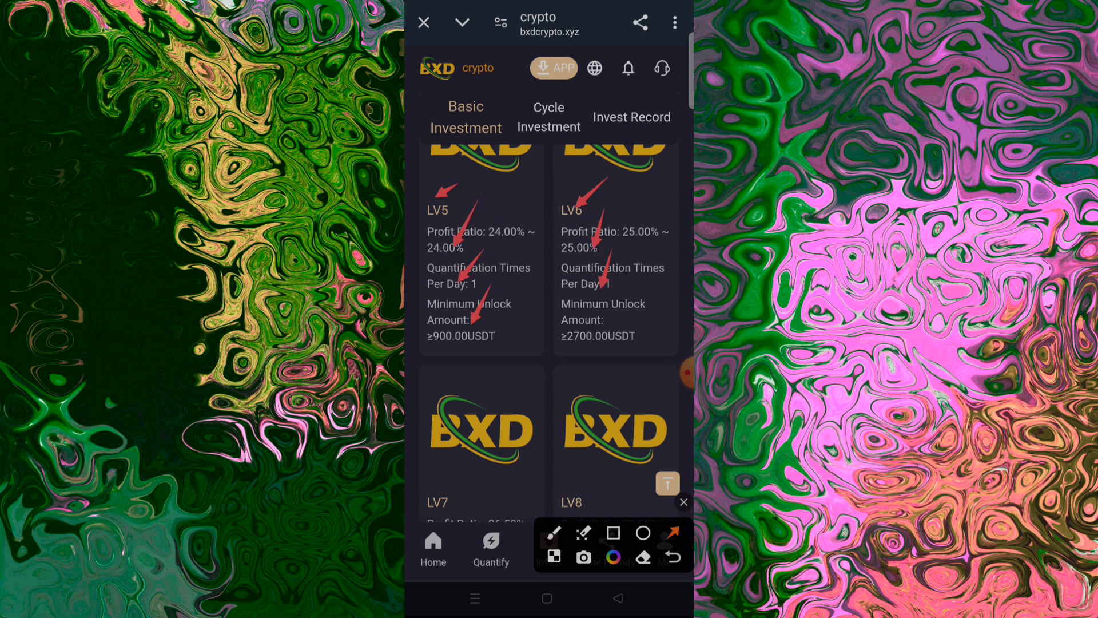
click(684, 502)
scroll(550, 309, down, 3)
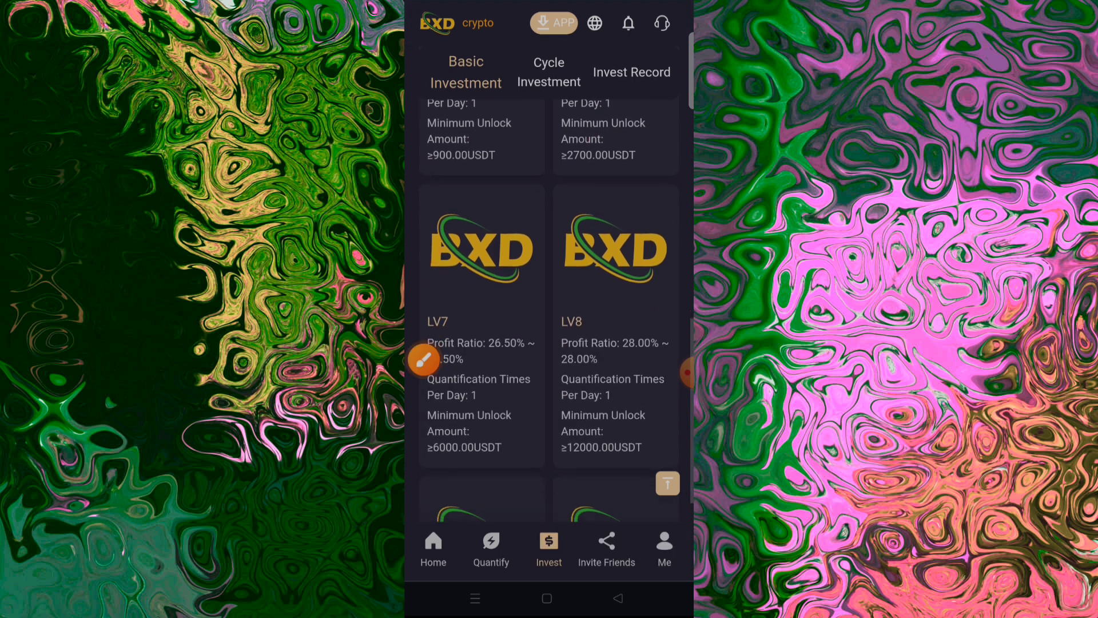
scroll(549, 309, down, 3)
scroll(549, 309, down, 3)
Mark the LV9 and LV10 cards: 30% and 35% profit, 20000 and 30000 USDT minimums.
click(425, 361)
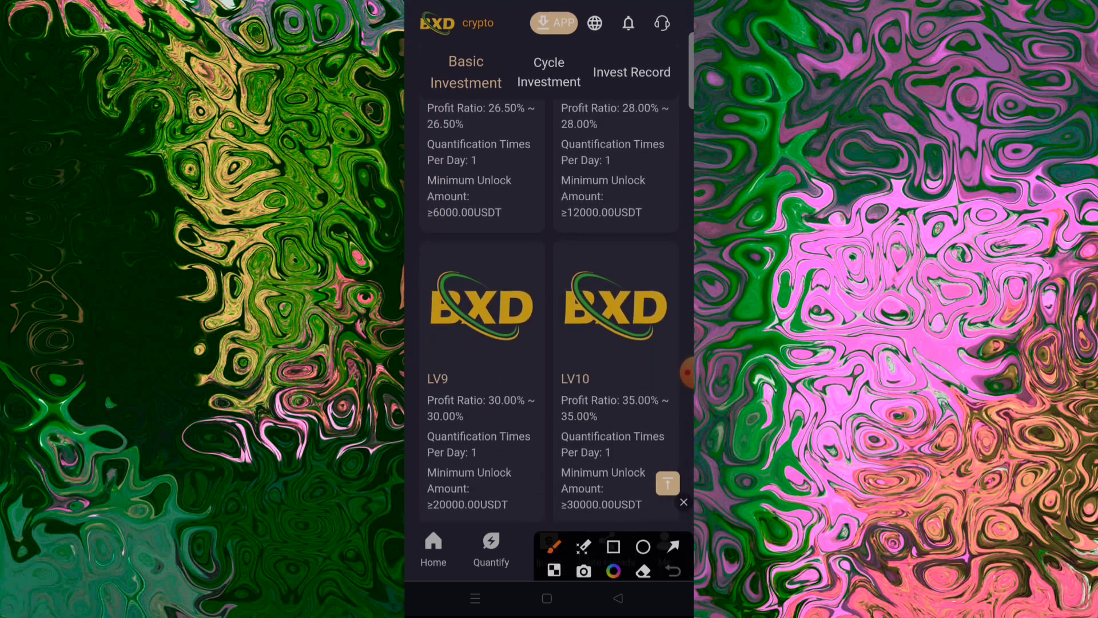
mouse_move(497, 334)
mouse_down()
mouse_move(451, 365)
mouse_move(456, 443)
mouse_up()
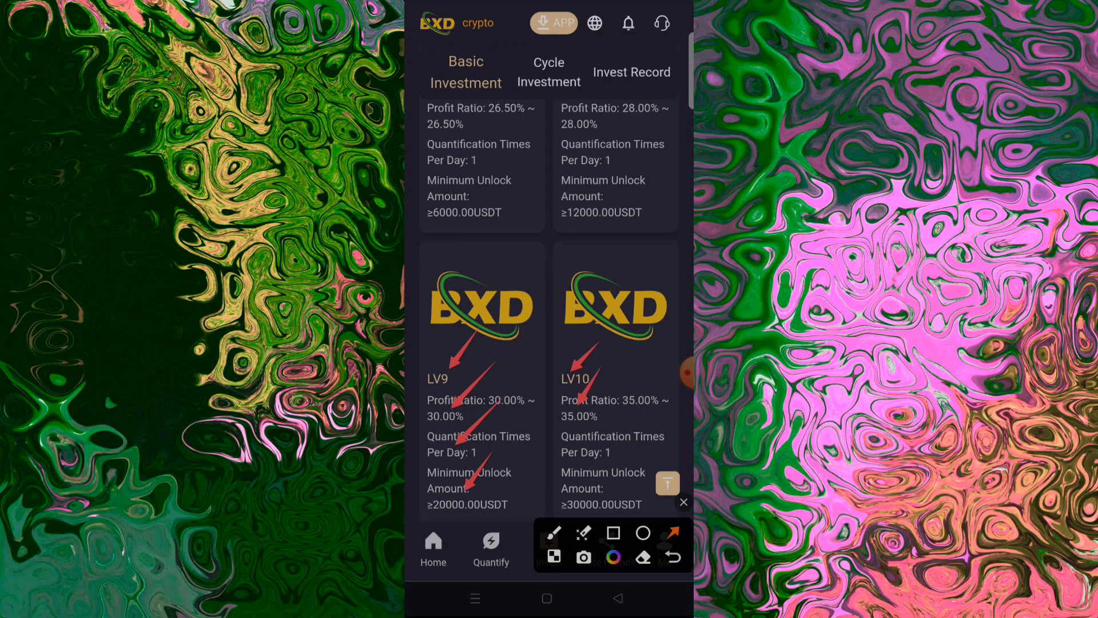
drag(621, 396, 607, 428)
click(684, 502)
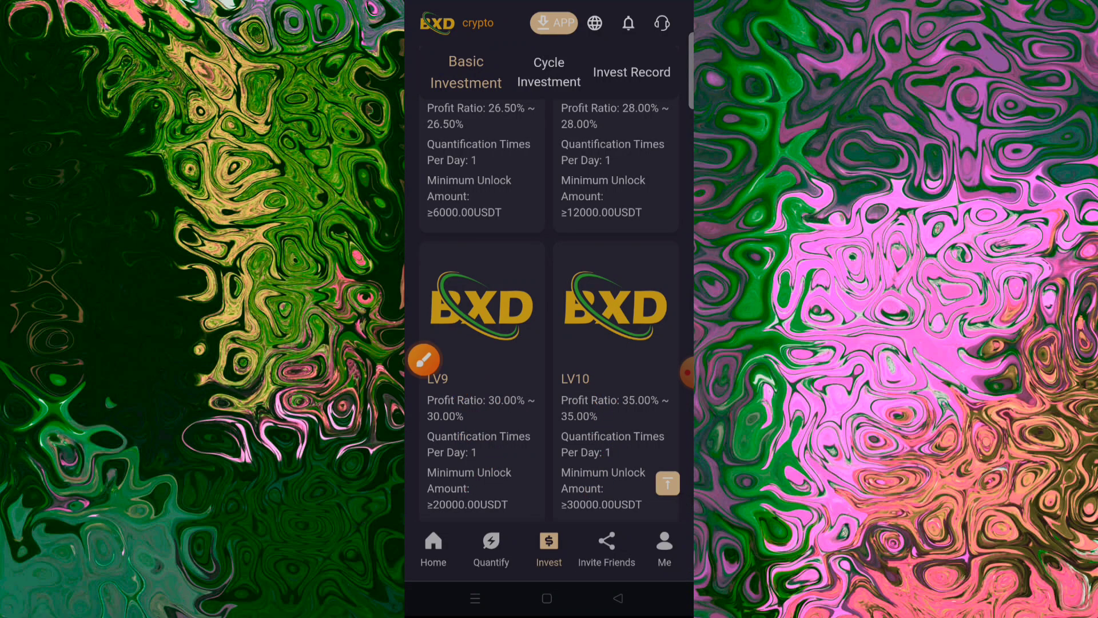
click(425, 361)
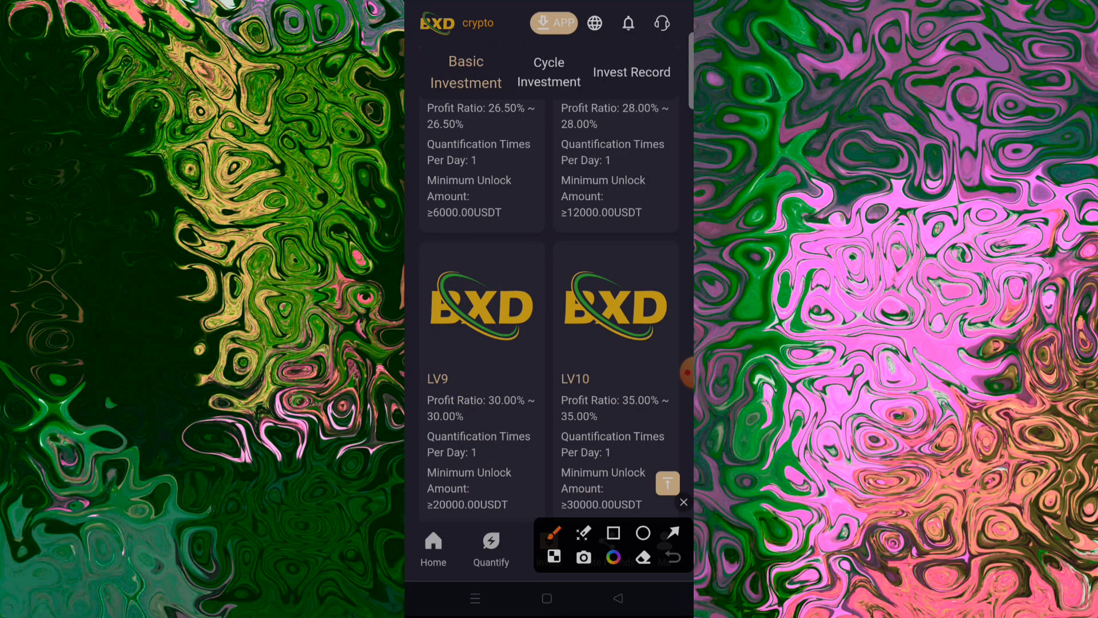
drag(600, 548, 559, 463)
drag(471, 504, 429, 542)
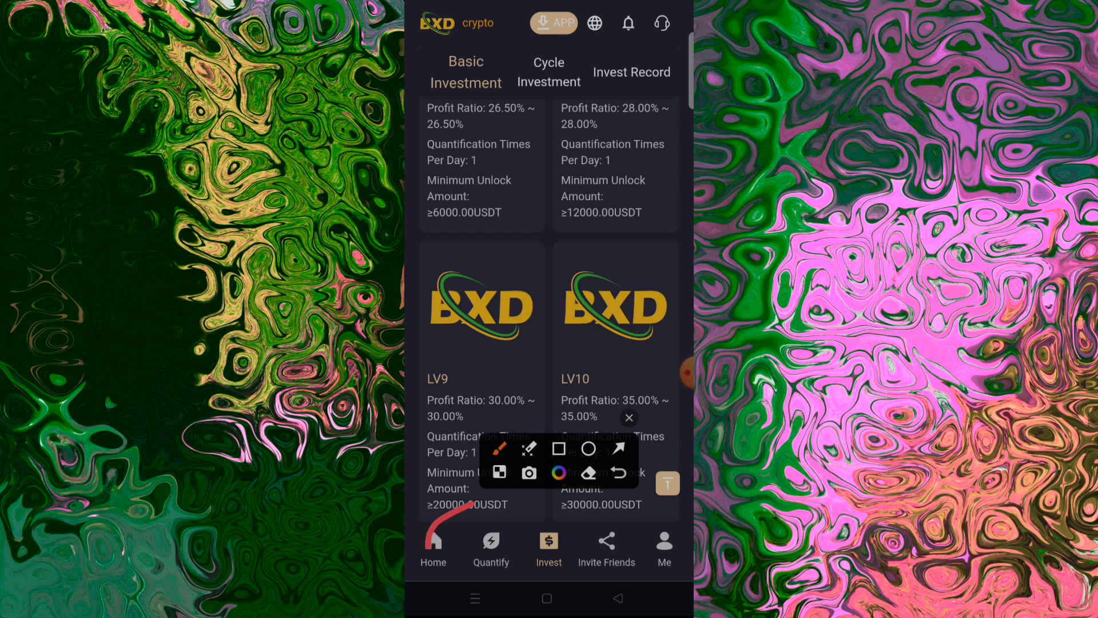
Return to the BXDcrypto home screen and go to the Invite Friends page.
click(629, 417)
click(433, 545)
click(424, 360)
drag(600, 549, 527, 457)
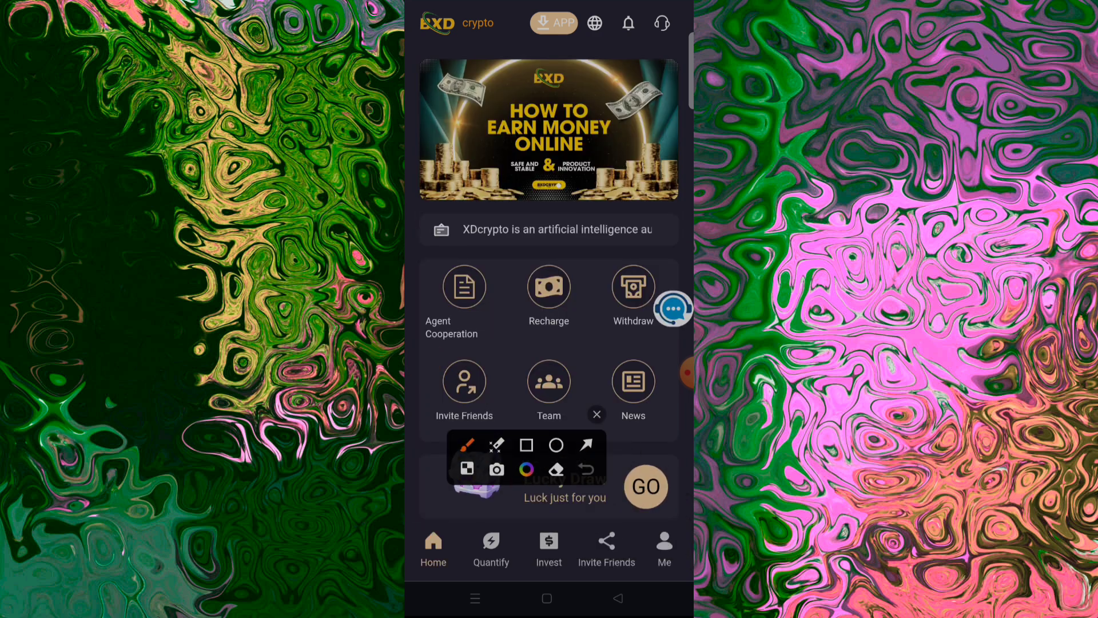
click(587, 444)
drag(496, 337, 485, 379)
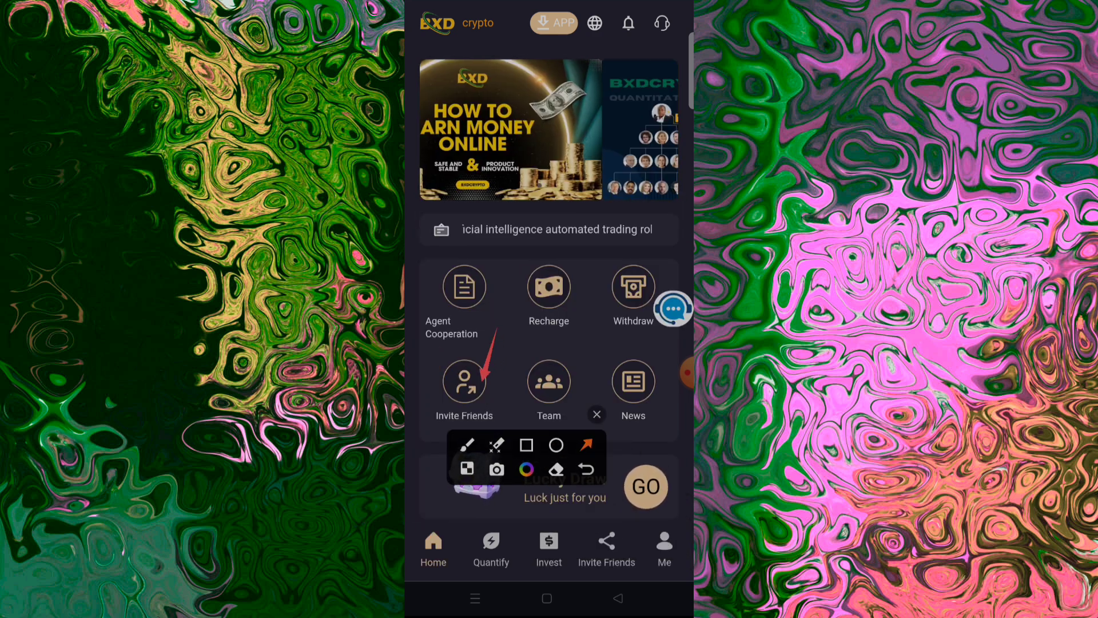
click(597, 414)
click(464, 382)
click(424, 361)
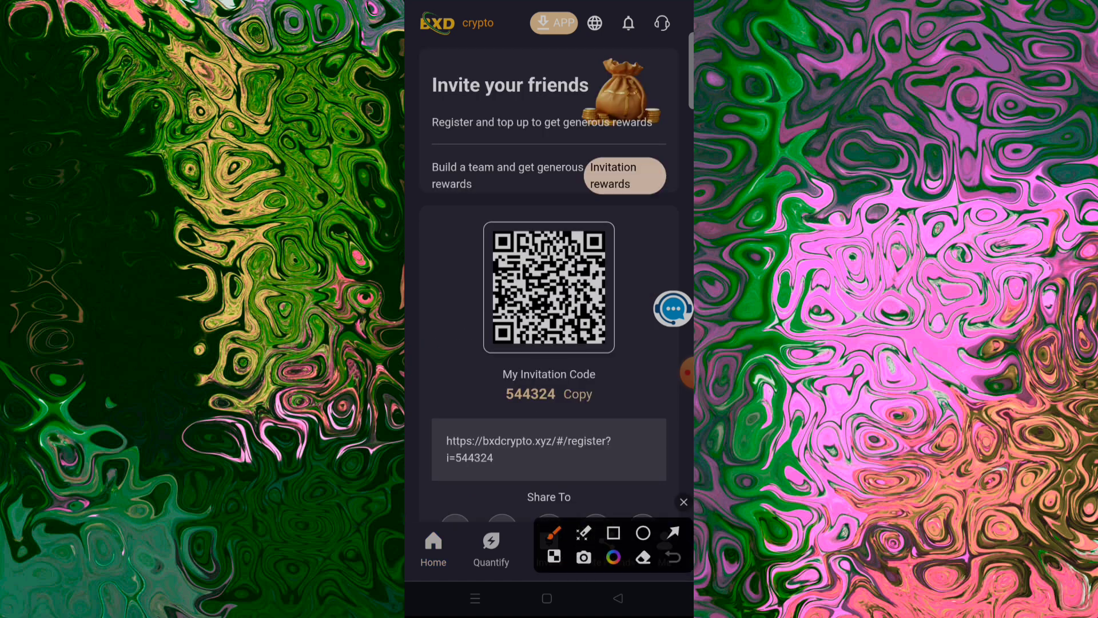
Copy the invitation link shown next to the invitation code.
drag(421, 70, 670, 207)
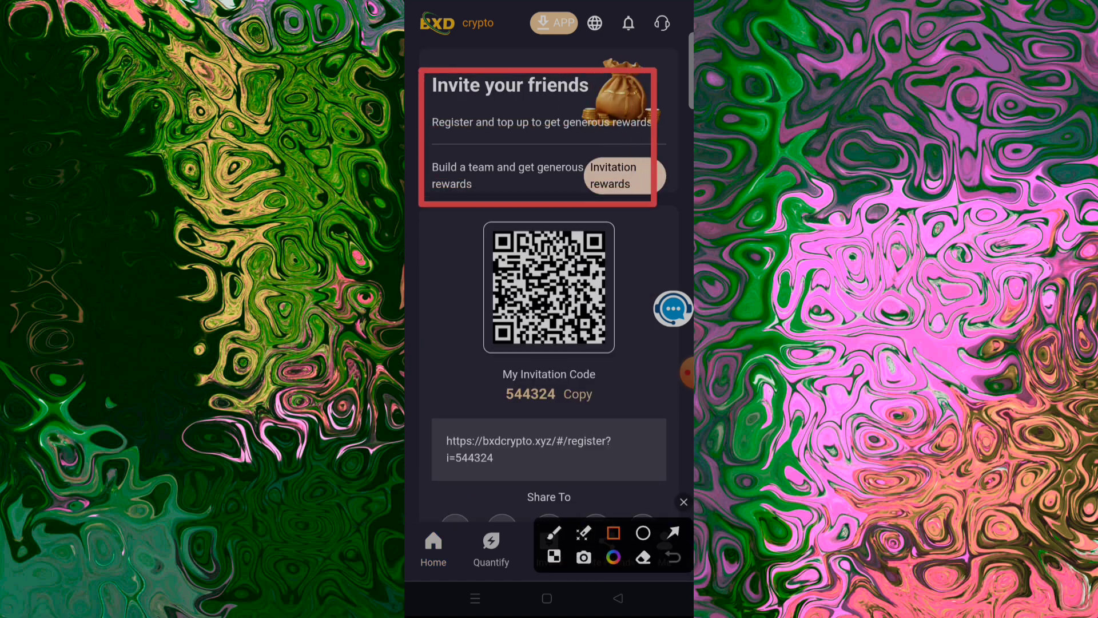
drag(468, 217, 622, 406)
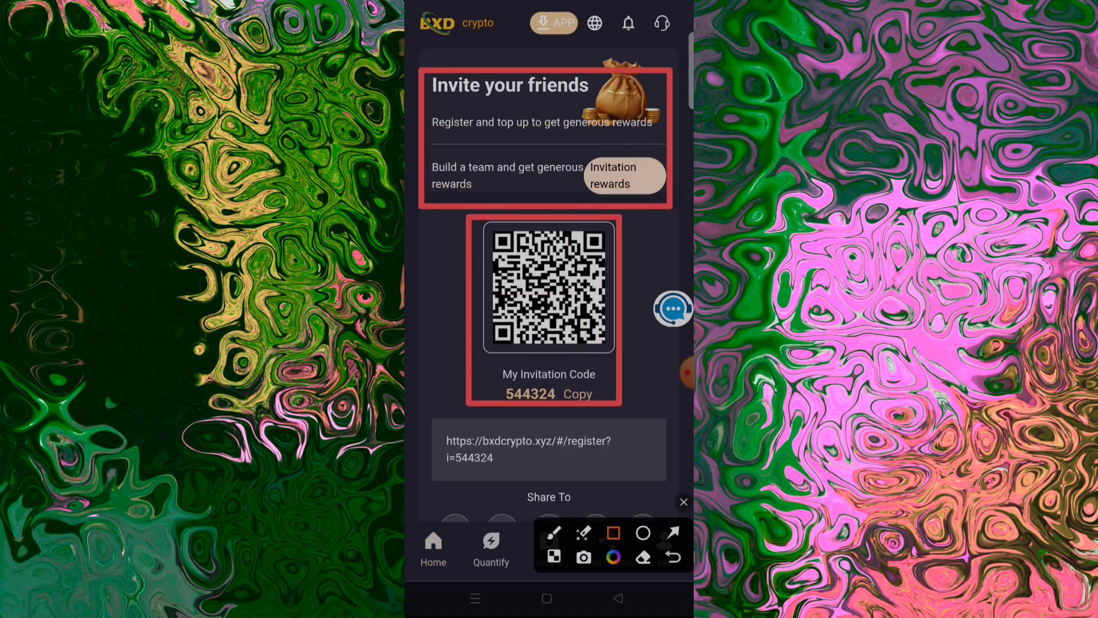
drag(441, 415, 578, 473)
click(683, 502)
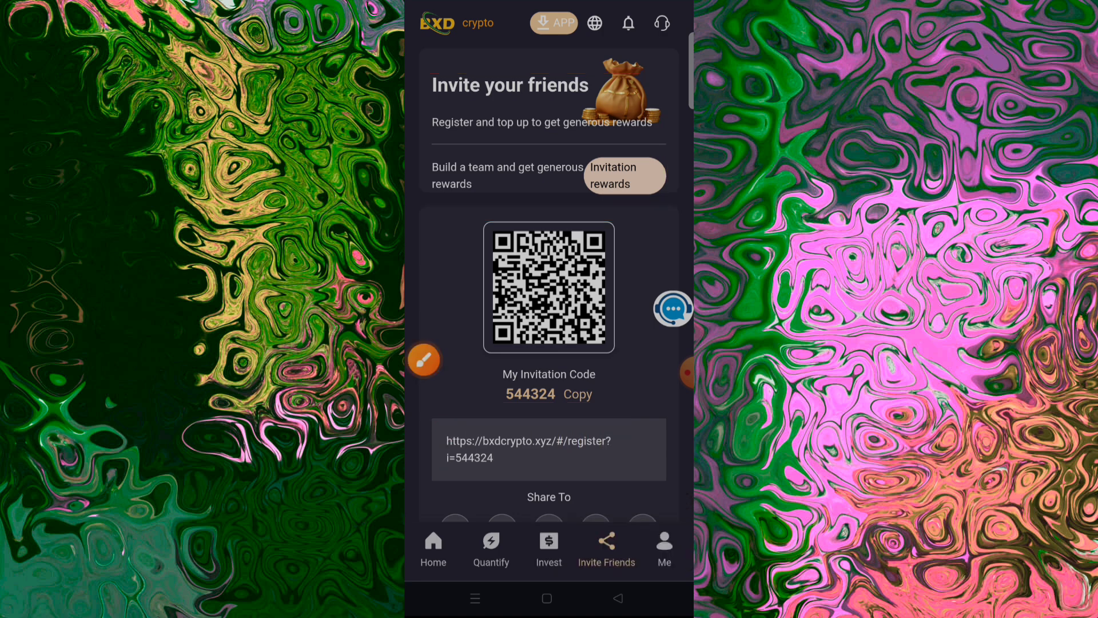
scroll(549, 343, down, 2)
click(578, 319)
click(548, 502)
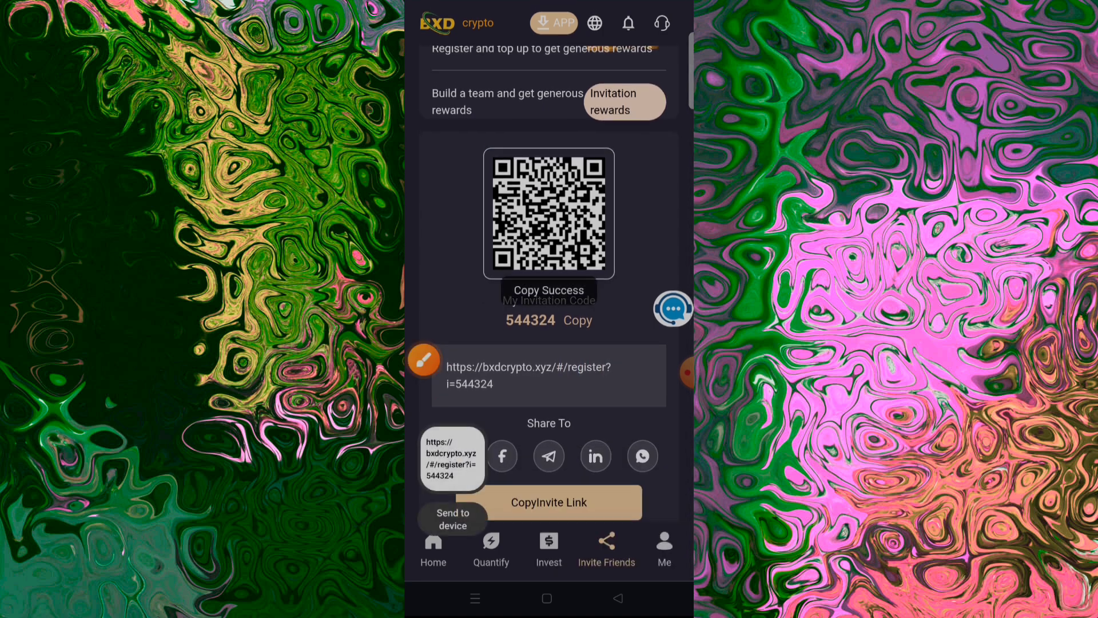
Show the customer service contact options from the floating service bubble.
click(422, 360)
drag(600, 549, 515, 442)
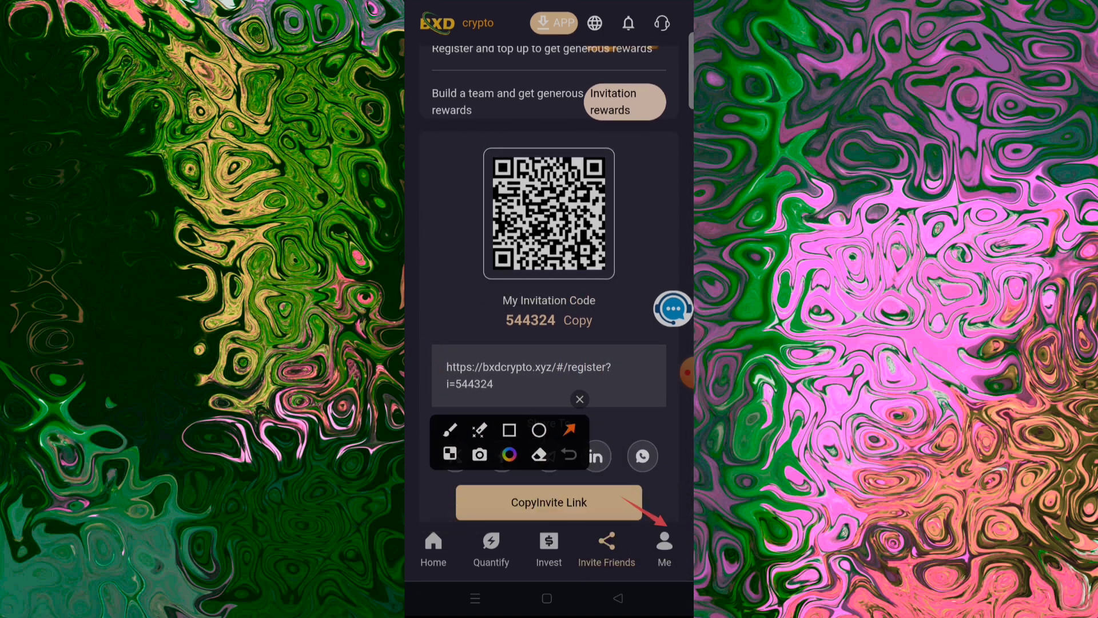
click(683, 373)
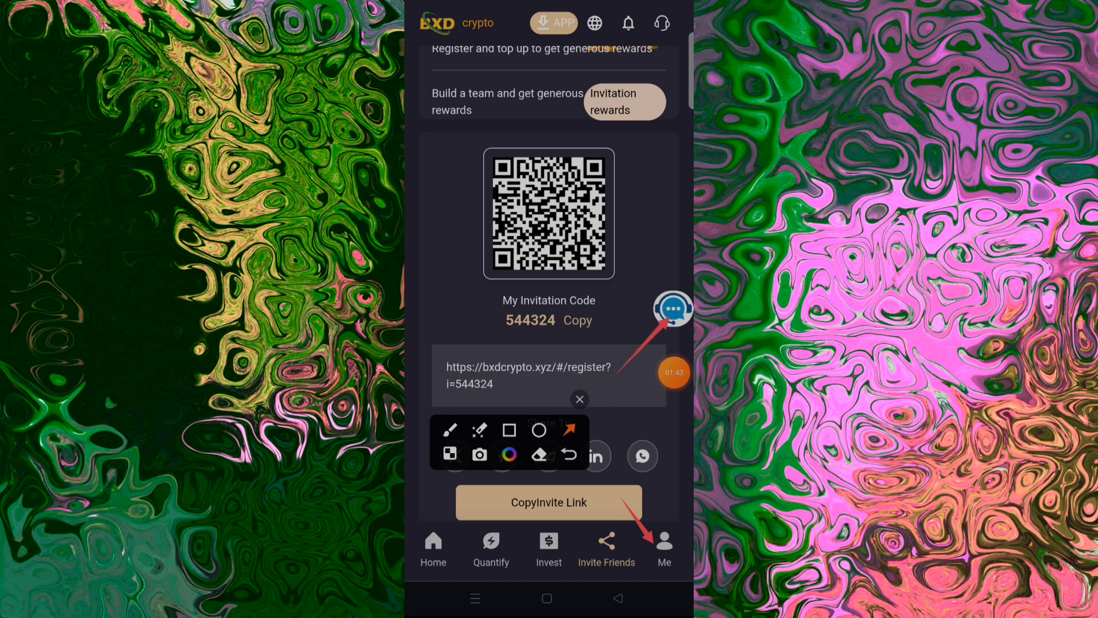
click(579, 399)
click(673, 309)
click(674, 372)
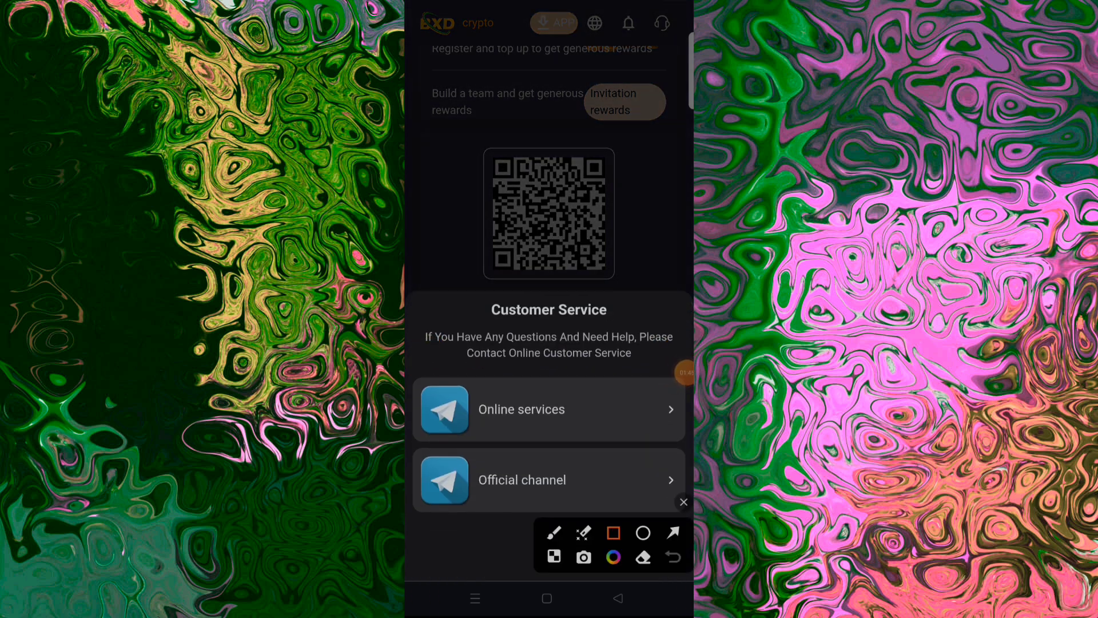
drag(489, 290, 627, 330)
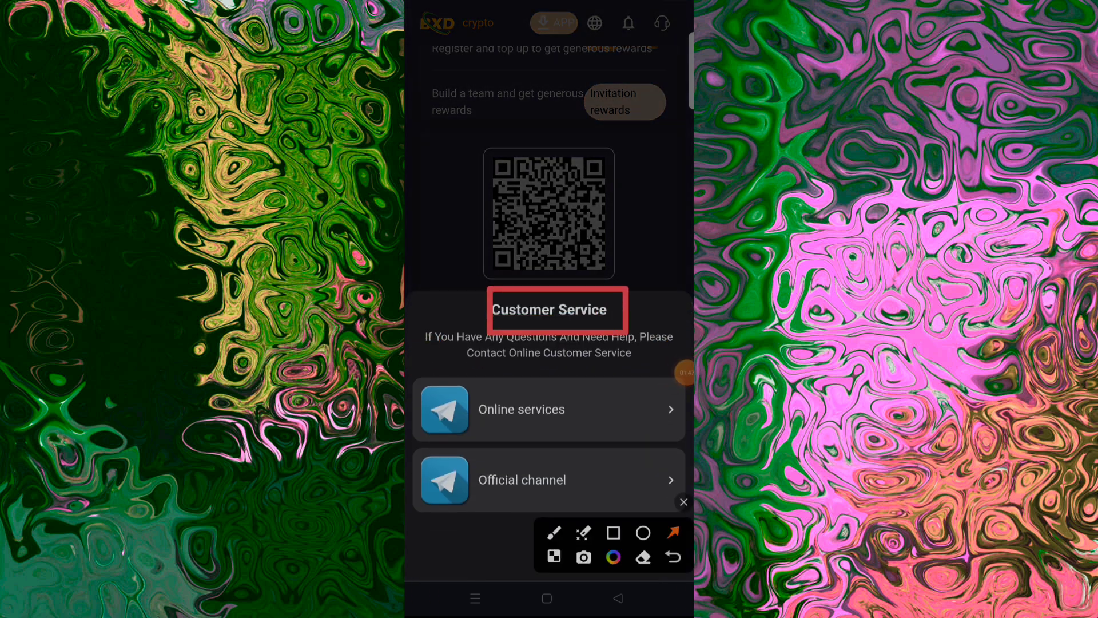
drag(549, 428, 531, 471)
click(684, 372)
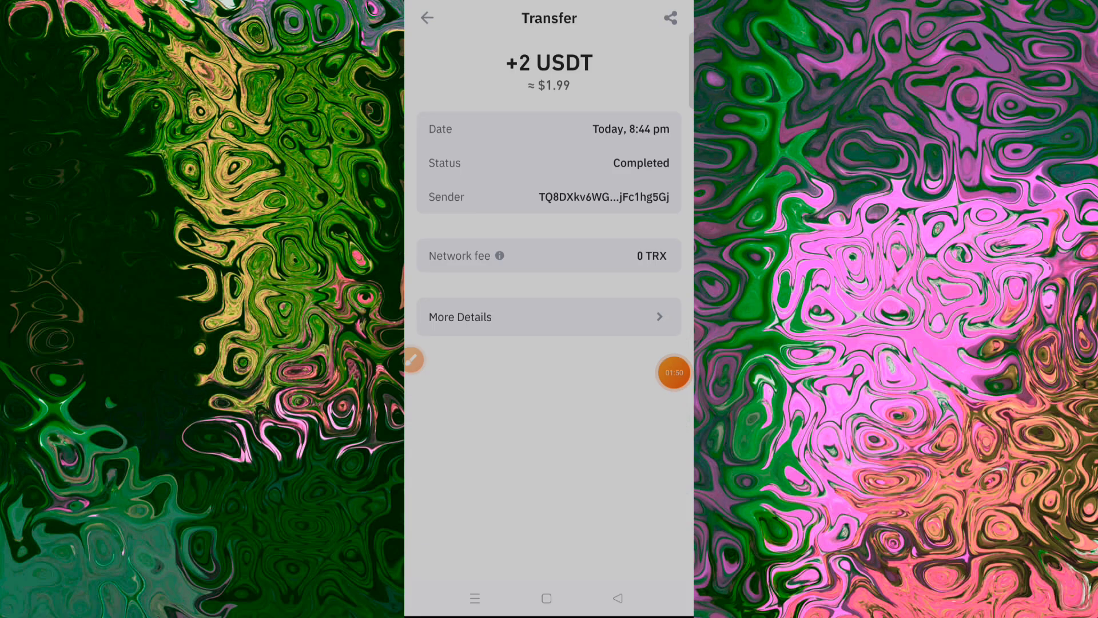
click(673, 373)
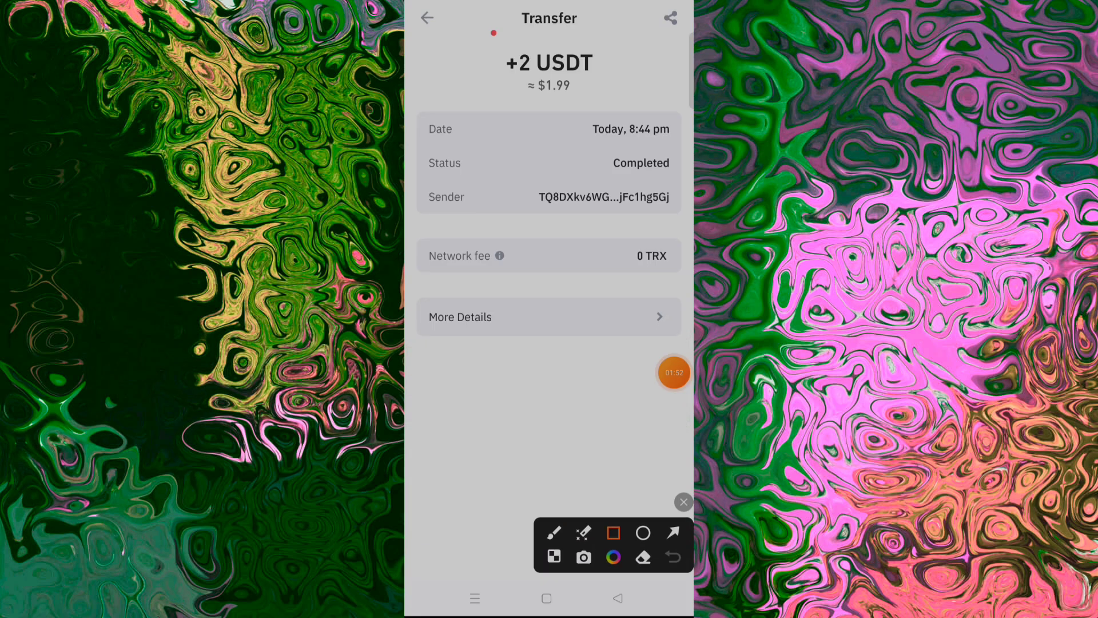
drag(493, 32, 617, 108)
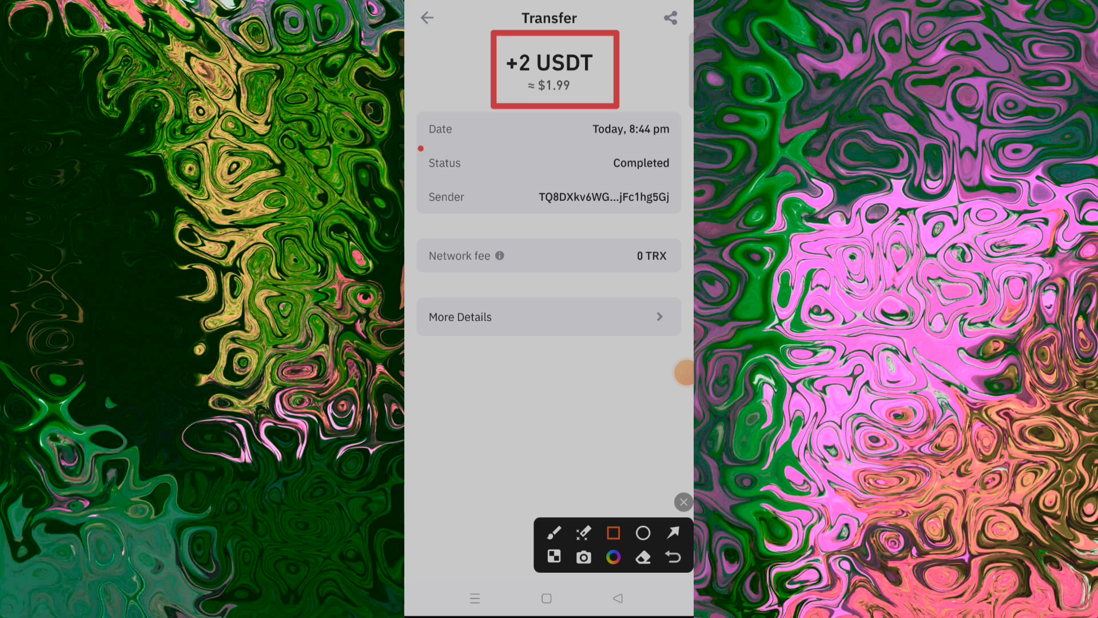
drag(421, 148, 677, 183)
click(673, 557)
drag(527, 365, 452, 176)
drag(510, 262, 639, 169)
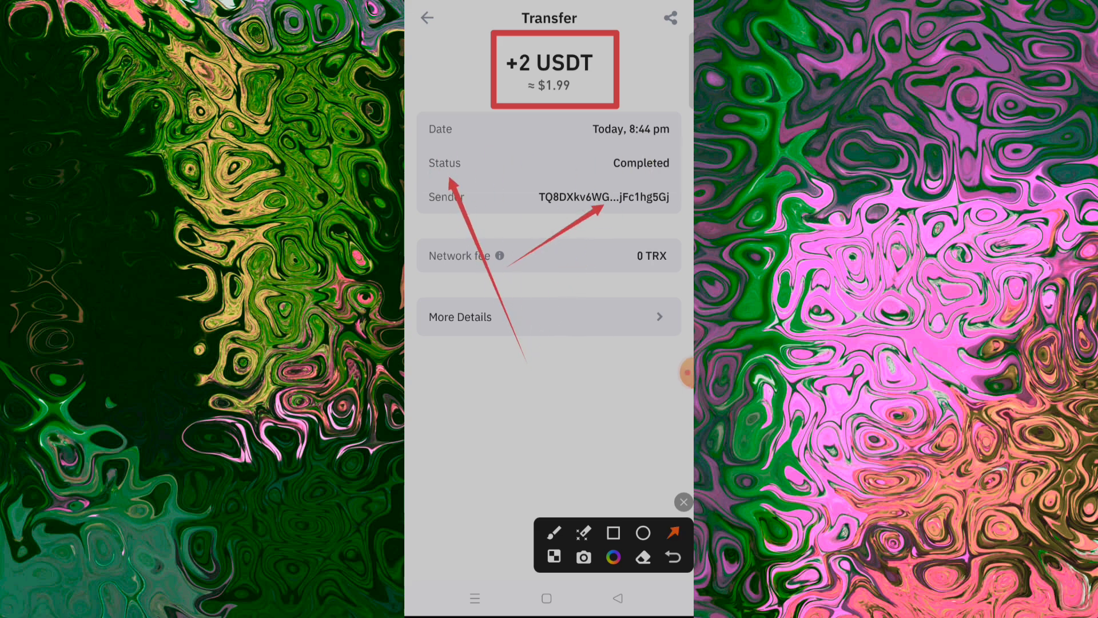
mouse_move(506, 182)
mouse_down()
mouse_move(542, 79)
mouse_move(515, 103)
mouse_up()
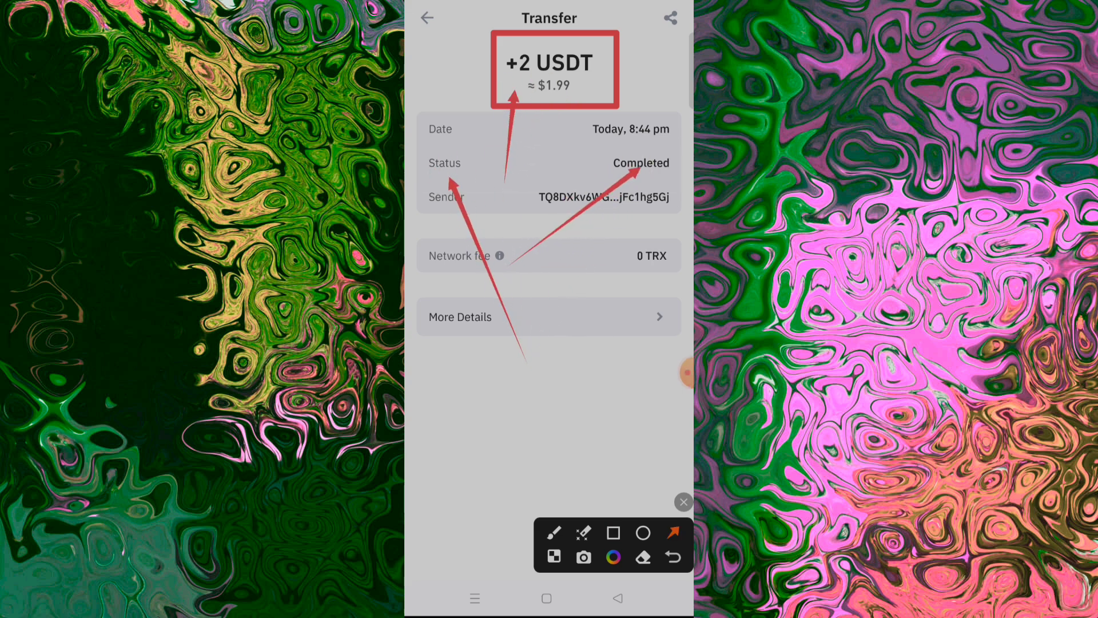